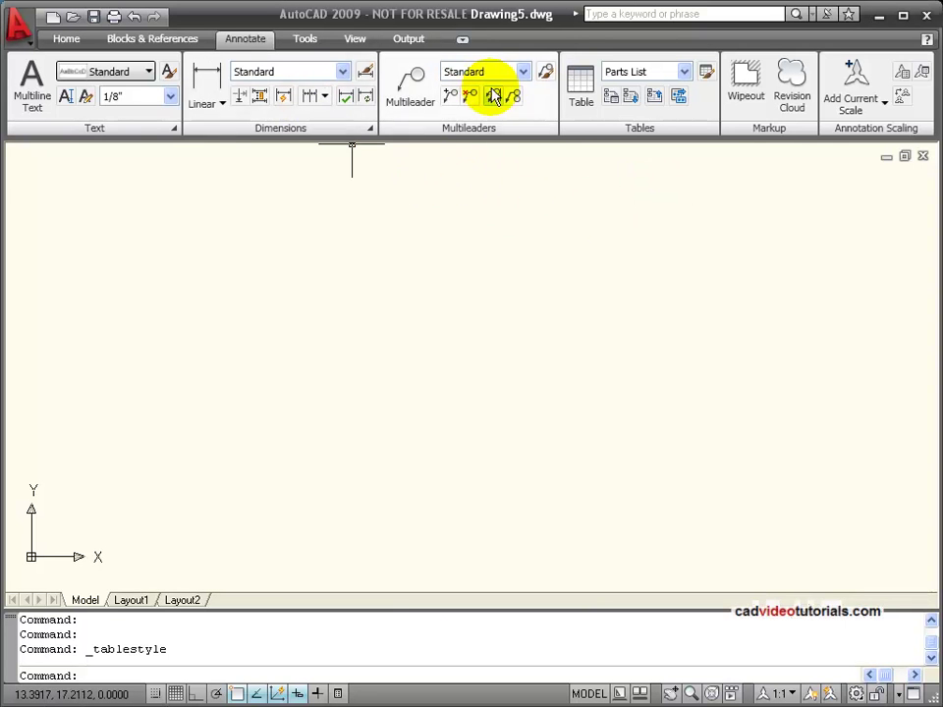
Step: Start a new table and keep Parts List as the table style in Insert Table
left_click(580, 89)
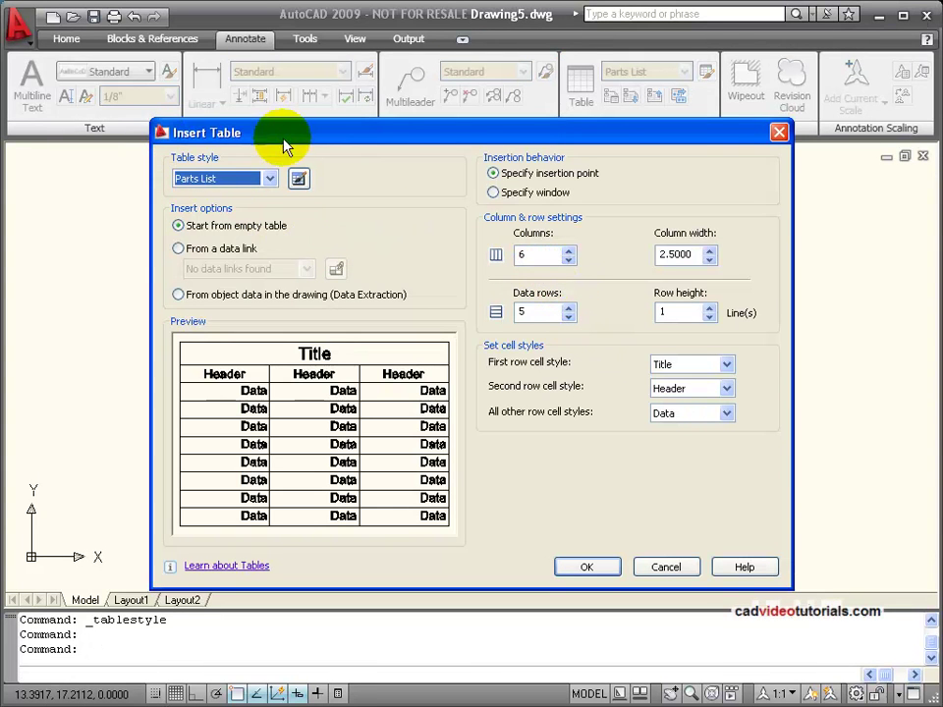
left_click_drag(389, 131, 344, 57)
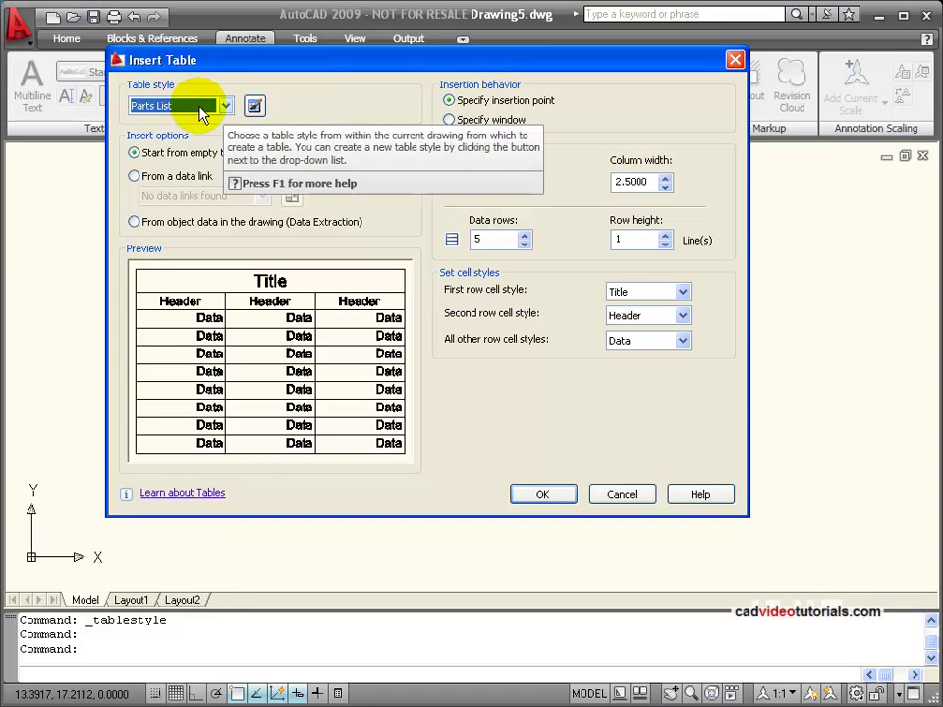
left_click(226, 106)
left_click(227, 106)
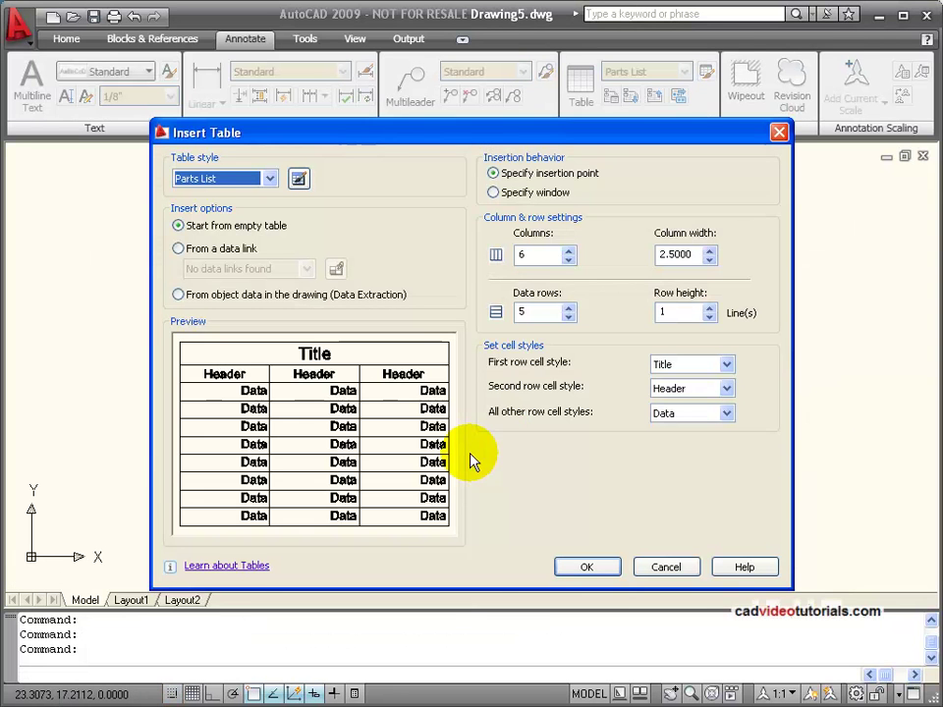
Step: Set the table to 5 columns and 7 data rows and accept the settings
left_click(569, 260)
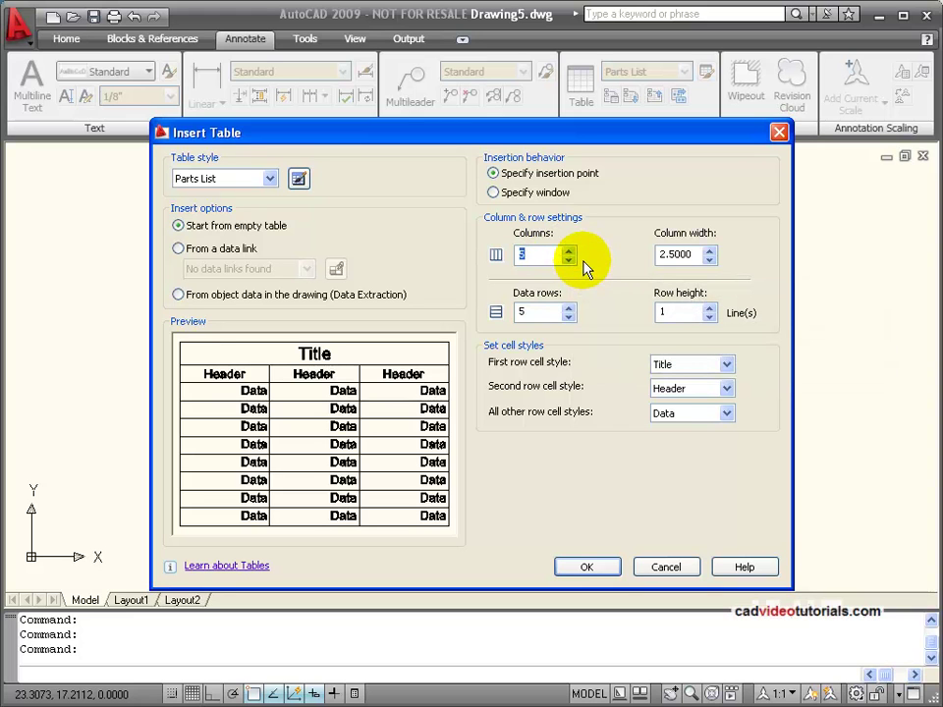
left_click(568, 315)
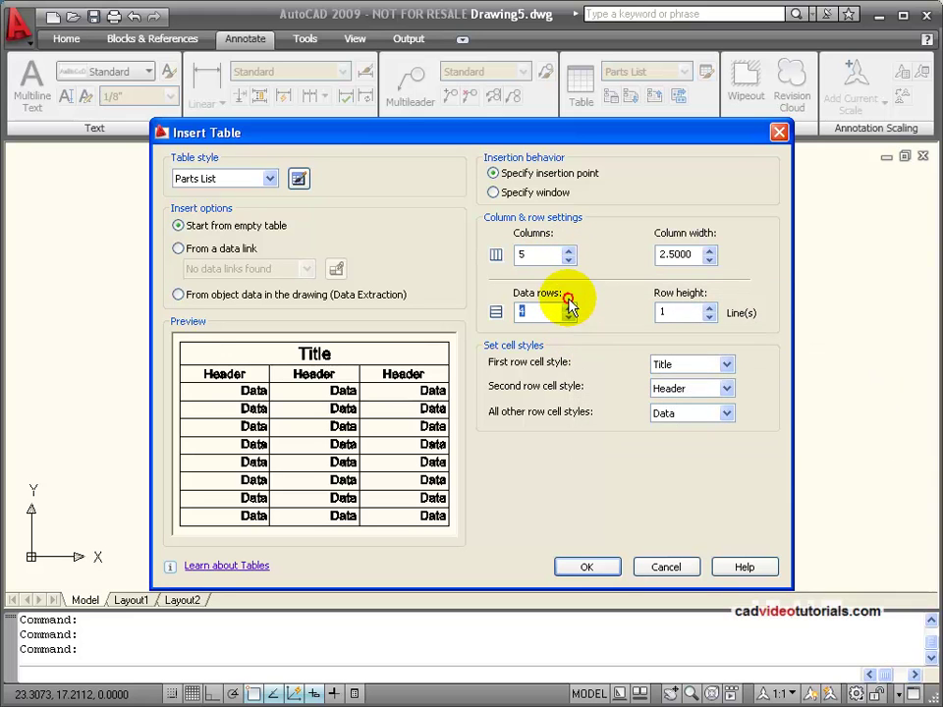
left_click(568, 307)
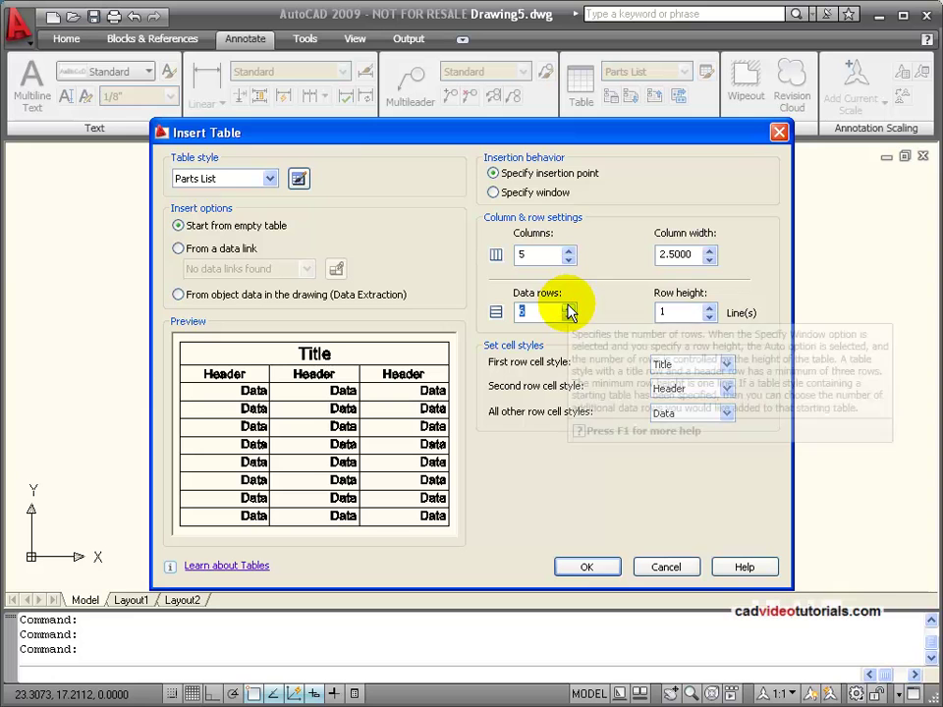
left_click(569, 307)
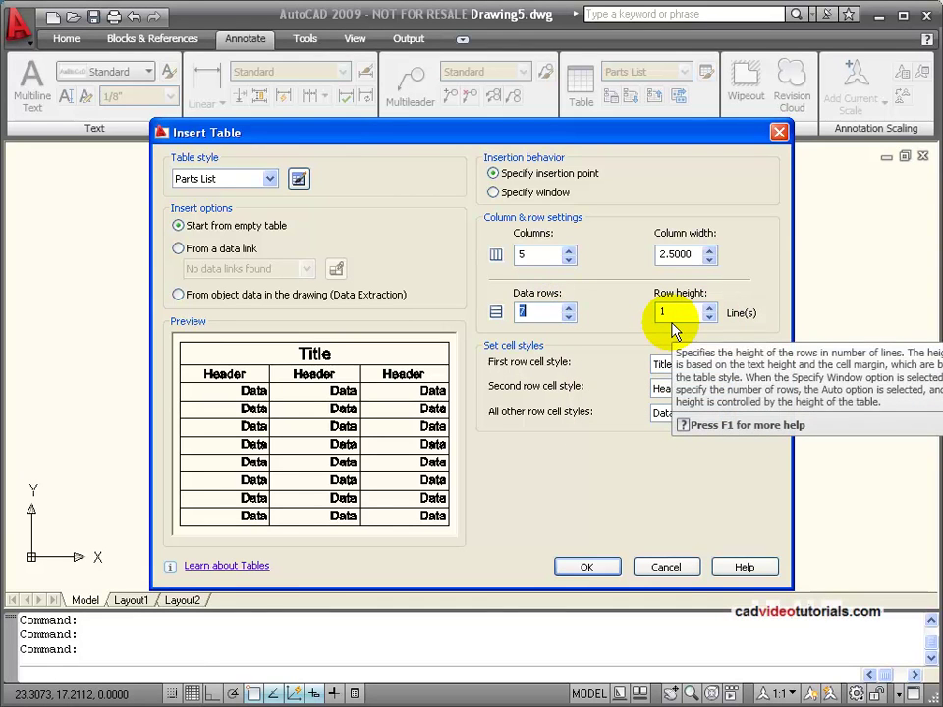
left_click(590, 568)
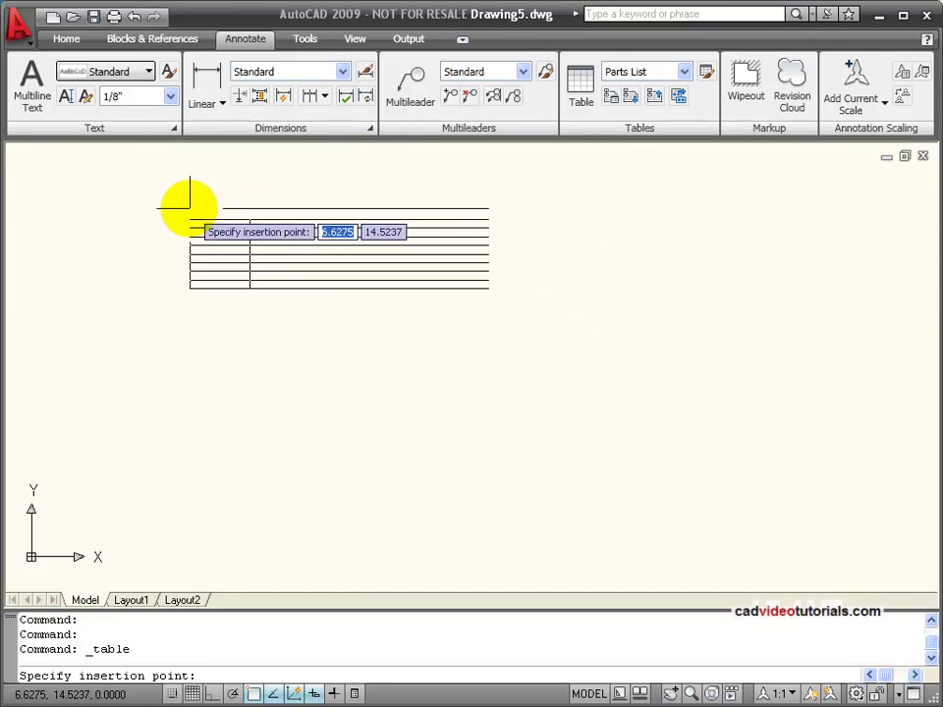
Step: Place the table at an insertion point and centre it in the view
left_click(271, 233)
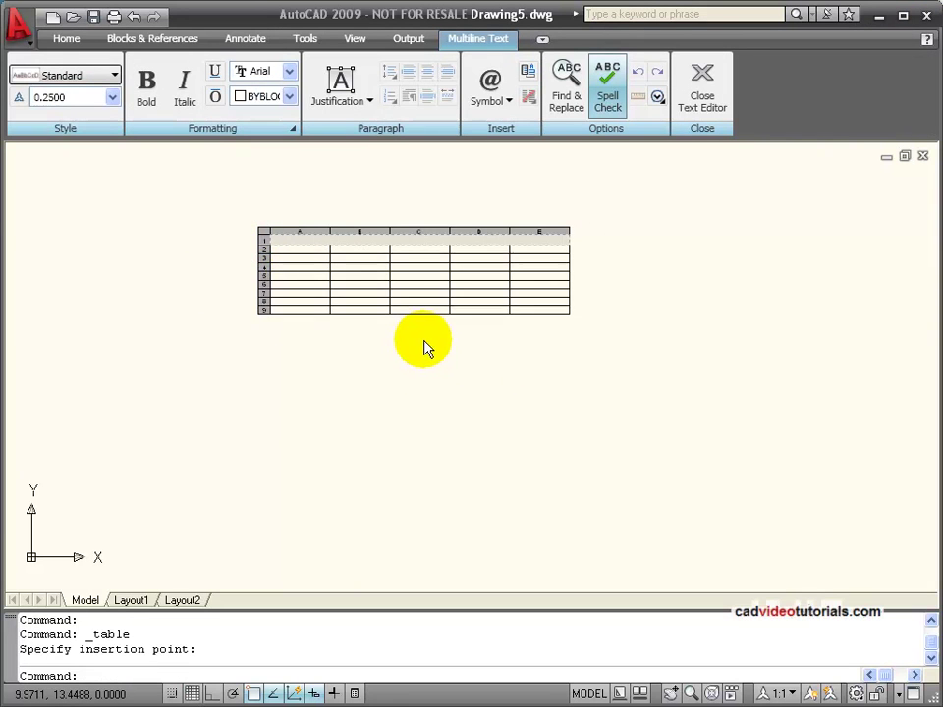
scroll(427, 348, "up", 3)
scroll(428, 348, "down", 1)
middle_click_drag(400, 274, 524, 431)
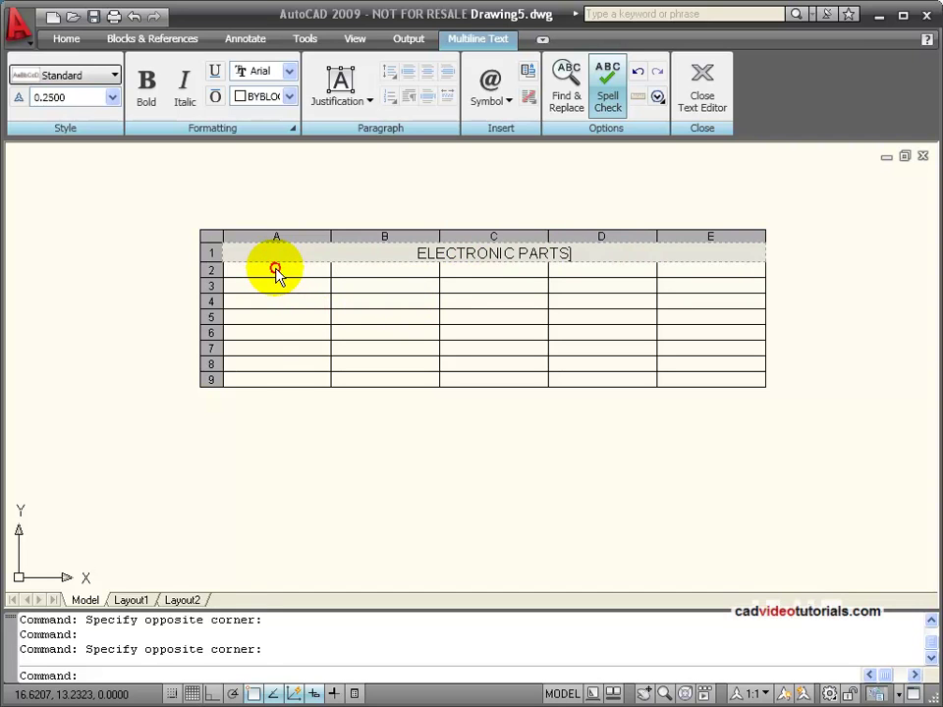
Step: Enter the headers QUANTITY and PART NUM in cells A2 and B2
left_click(275, 268)
left_click(275, 268)
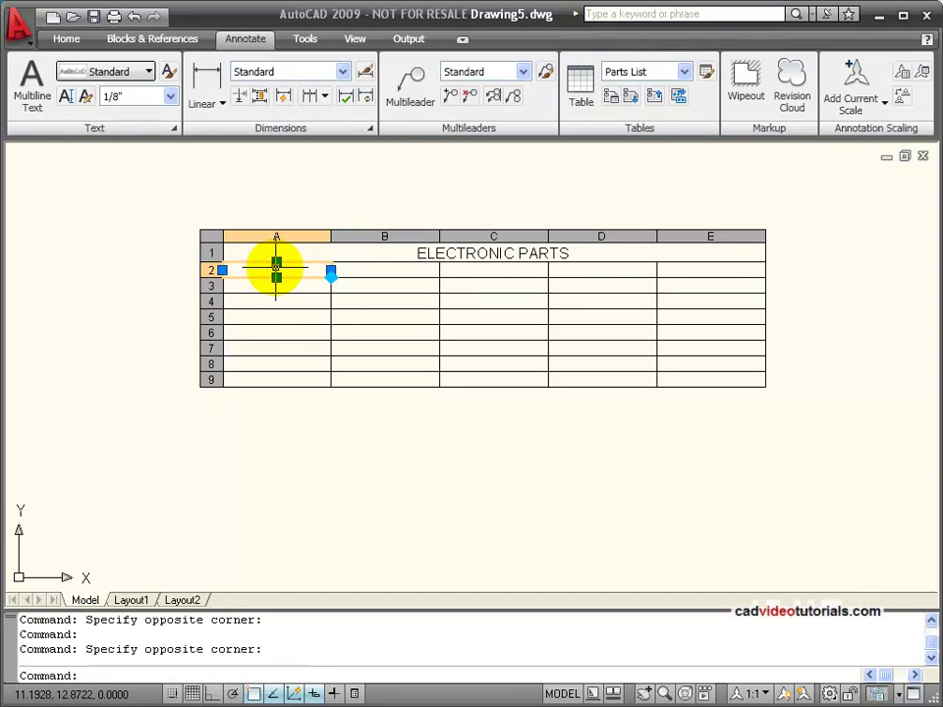
double_click(275, 268)
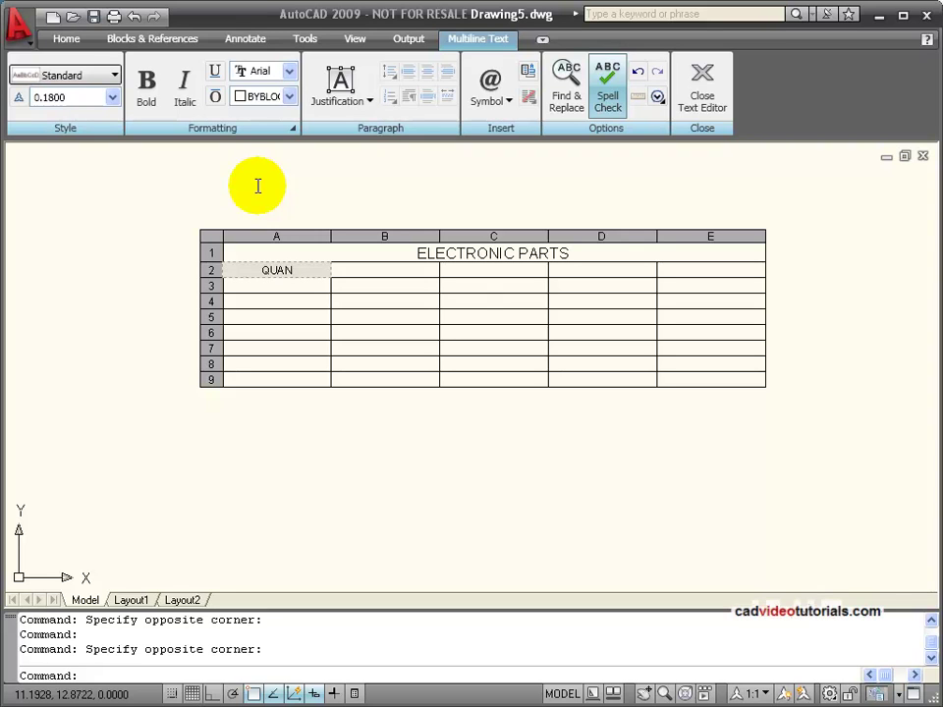
type("QUANTITY")
key("Tab")
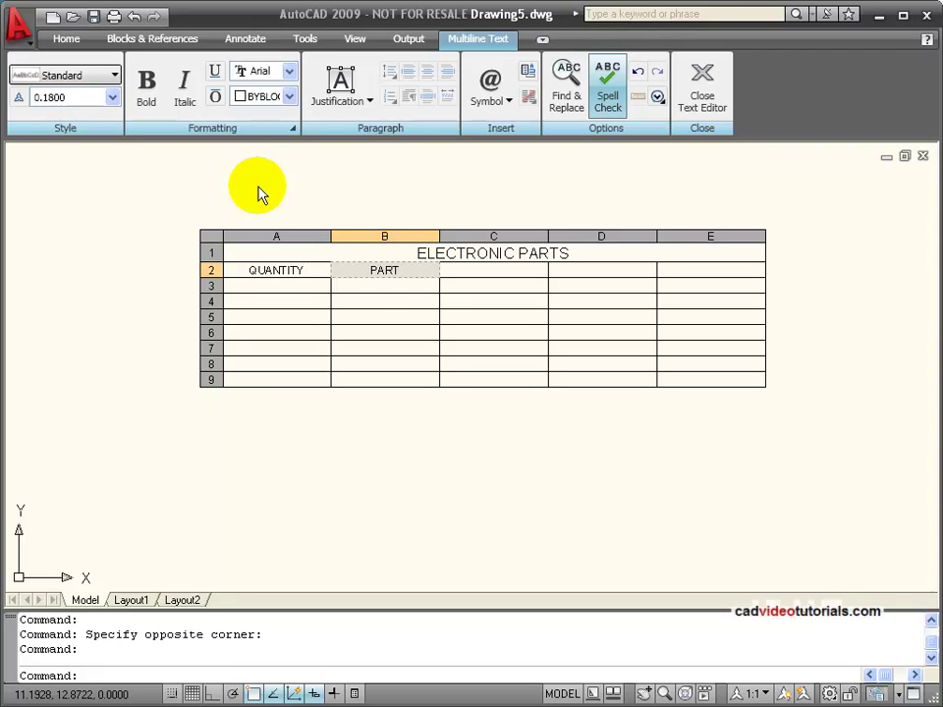
type("PART NUM")
key("Tab")
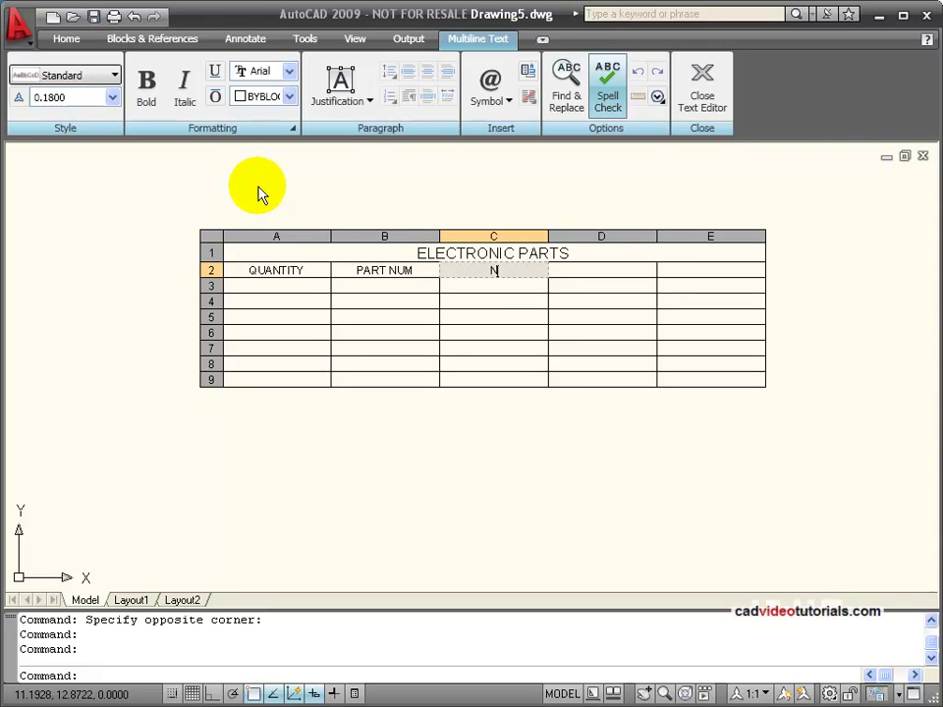
Step: Fill the remaining headers MAN NUM, COST EACH and TOTAL COST
type("MA")
type("N NUM")
key("Tab")
type("COST EACH")
key("Tab")
type("TOTAL COST")
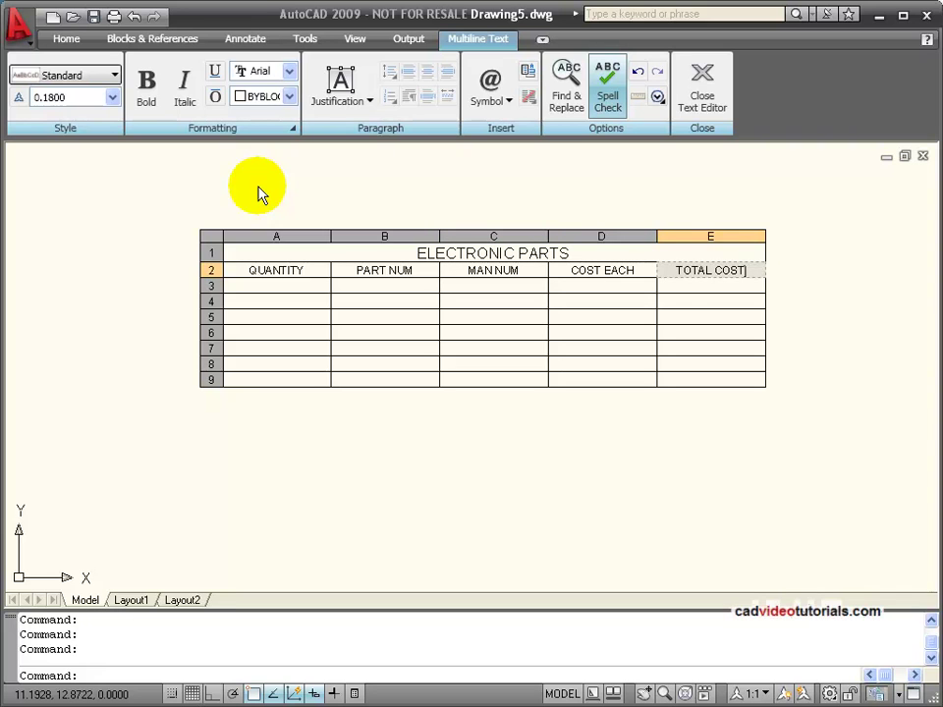
key("Tab")
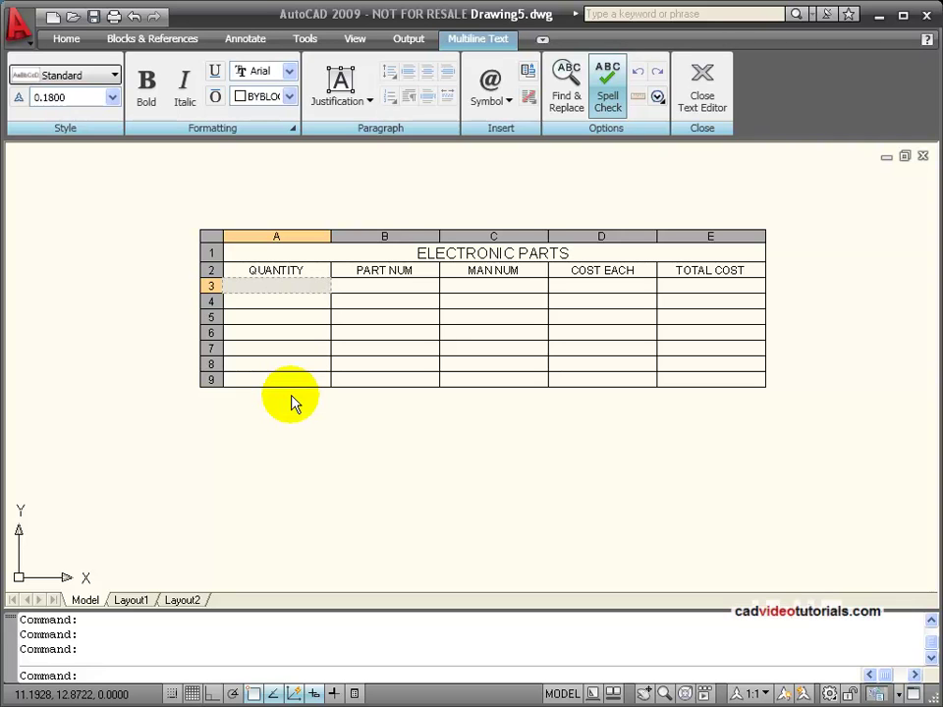
Step: Fill row 3 with quantity 1, part R1, number 94322 and unit cost .79
key("Tab")
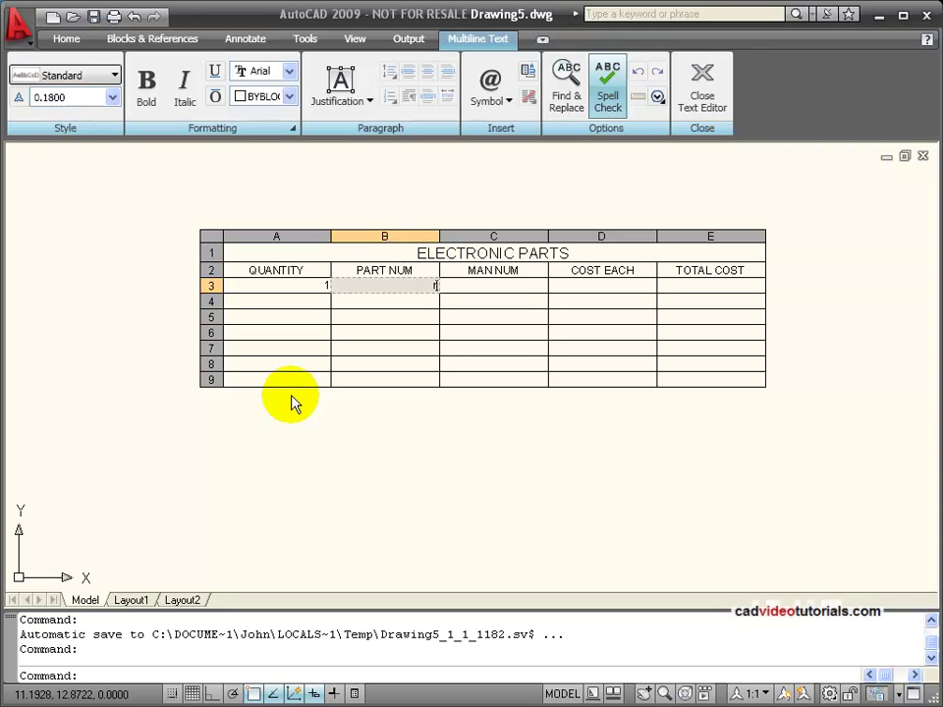
type("R1")
key("Tab")
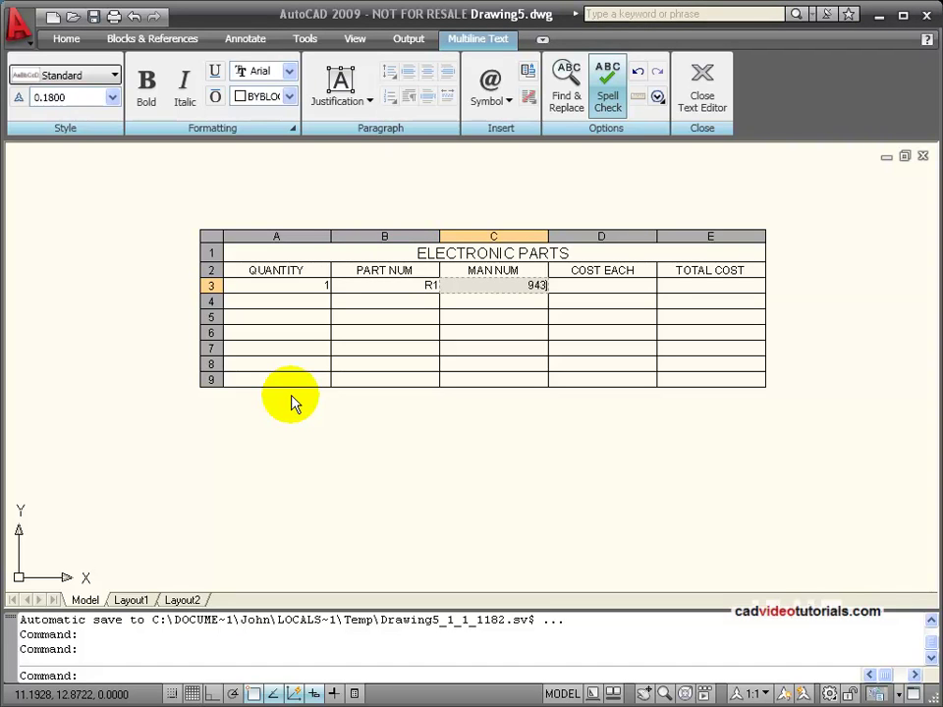
key("Tab")
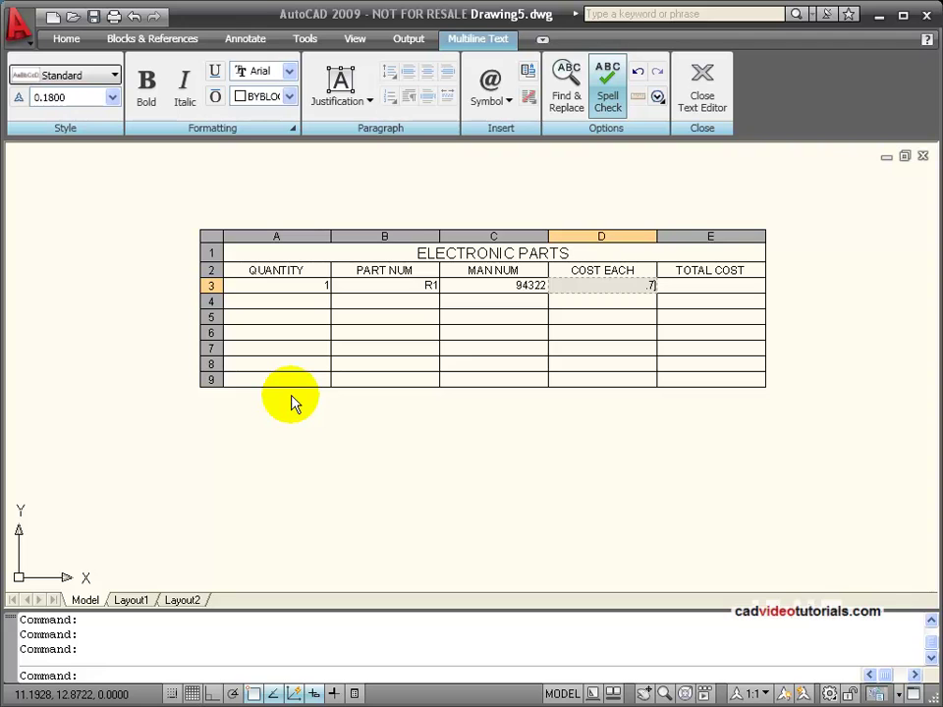
type(".79")
key("Tab")
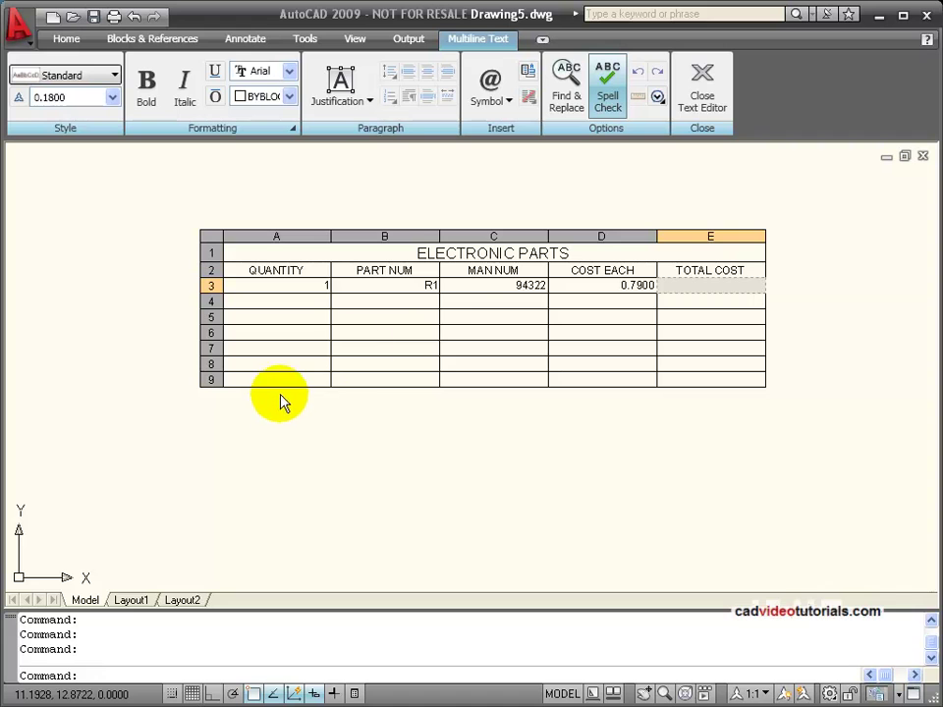
left_click(599, 284)
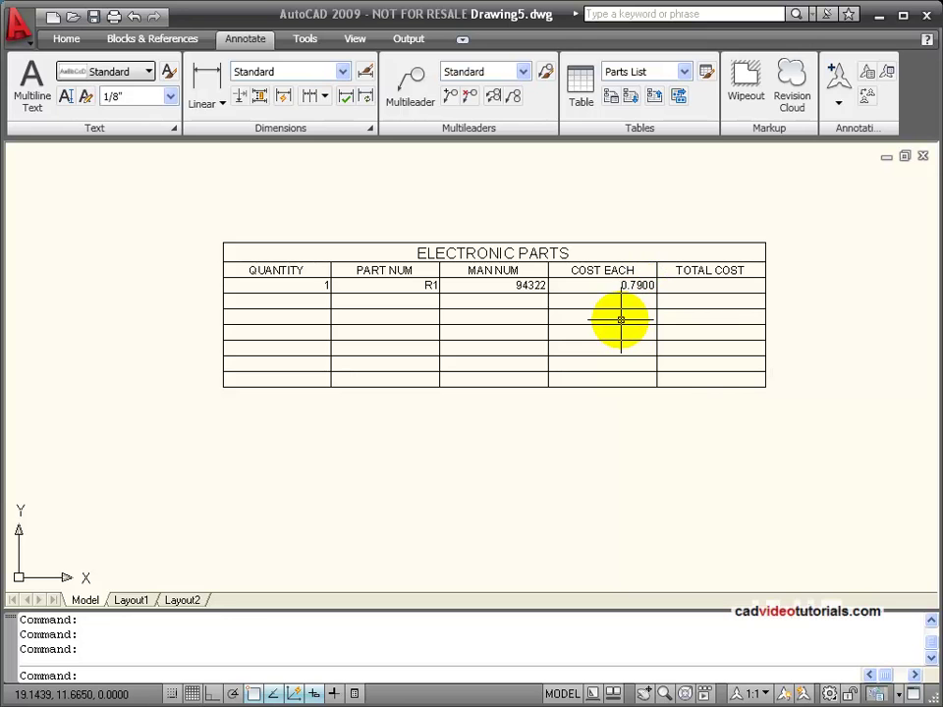
Step: Format cells D3 through E9 with the Currency data format
left_click(603, 168)
key("Escape")
left_click(601, 287)
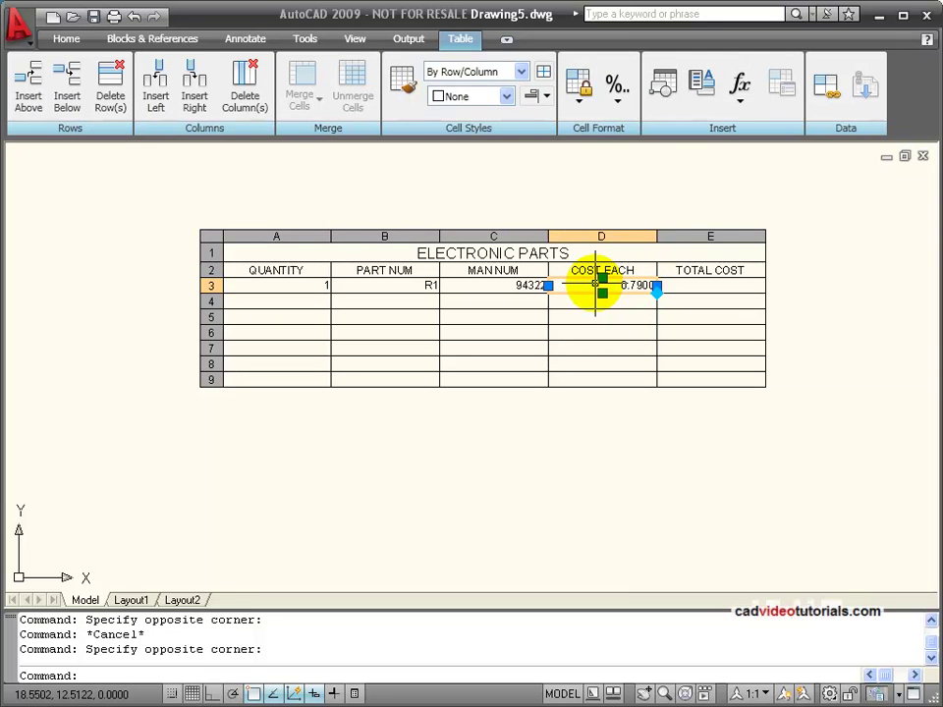
left_click(588, 286)
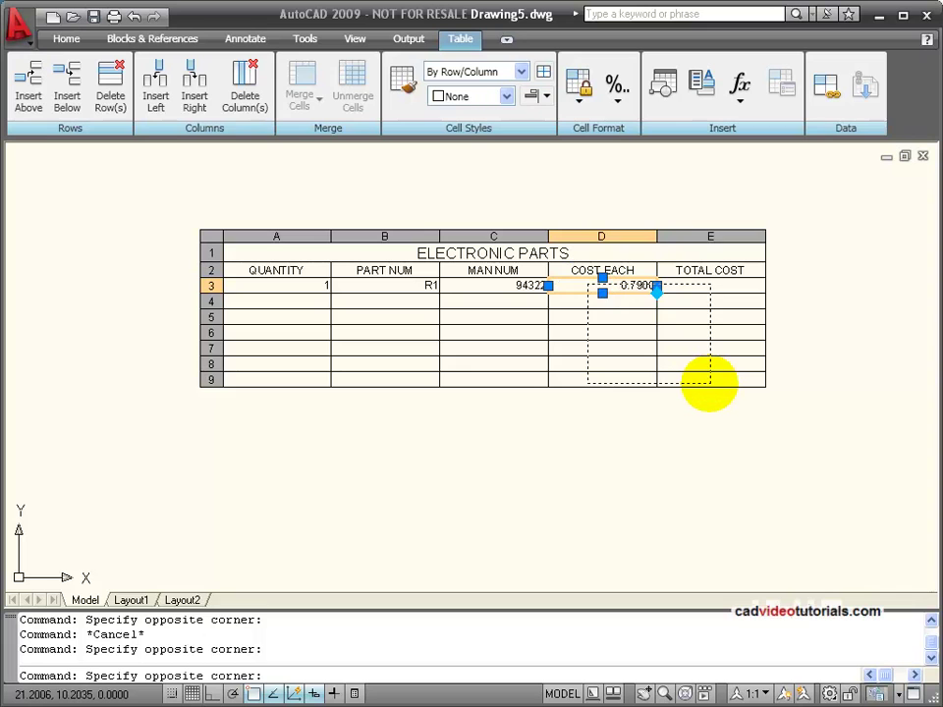
left_click(710, 383)
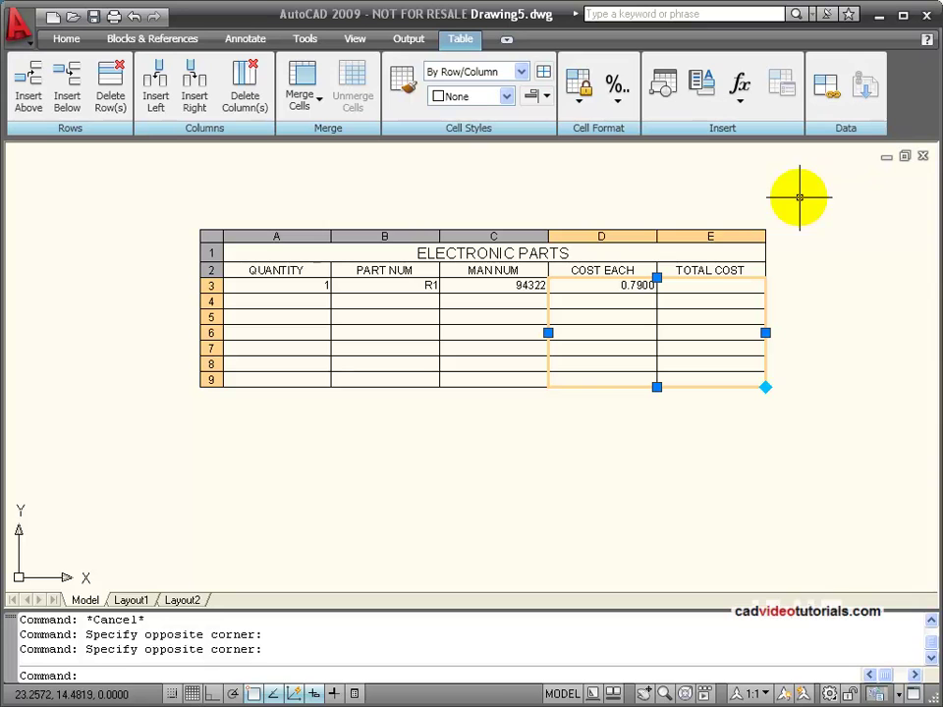
left_click(618, 102)
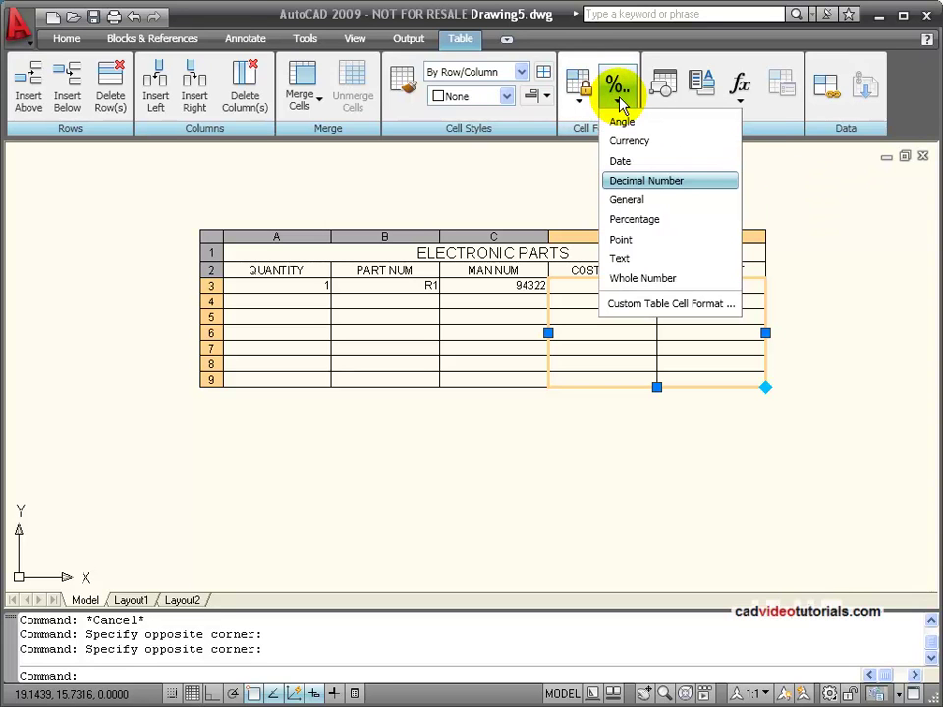
left_click(623, 142)
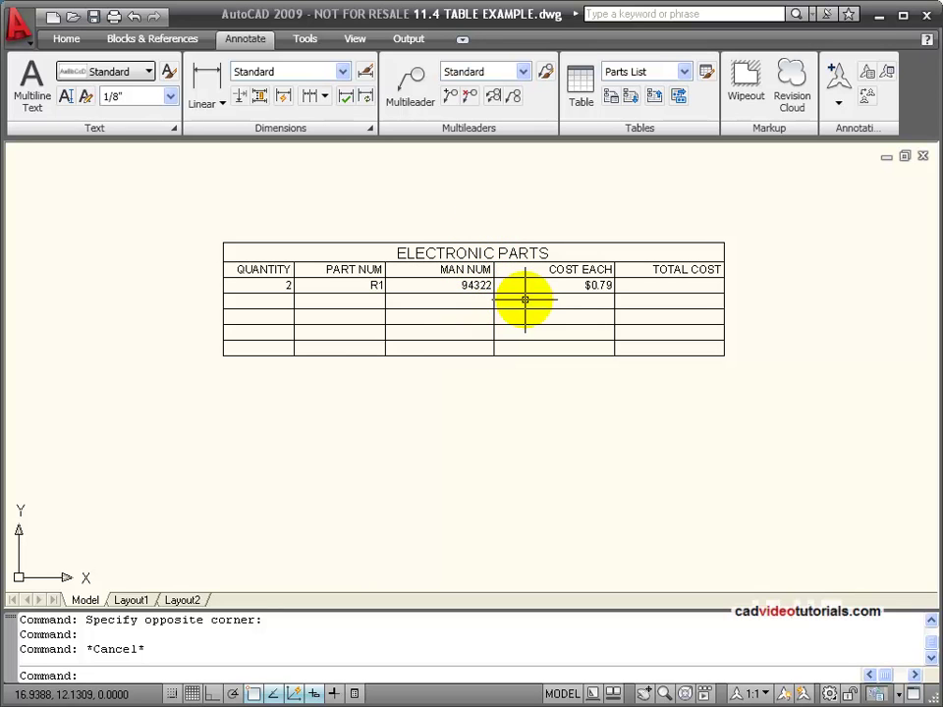
Step: Copy 94322 from cell C3 and bring up the paste options on cell C4
left_click(483, 286)
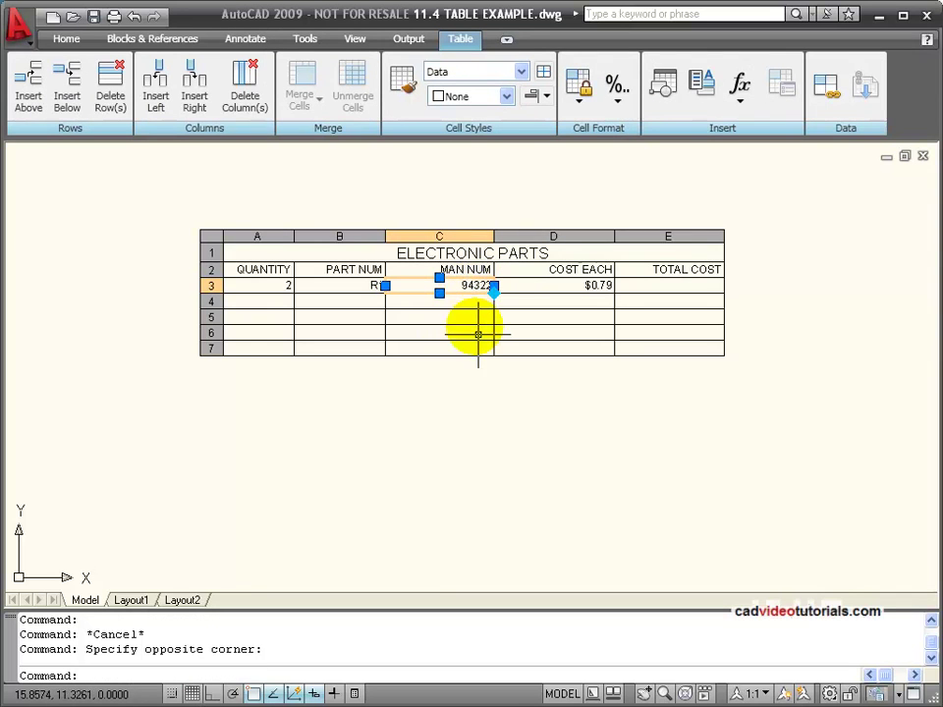
right_click(454, 530)
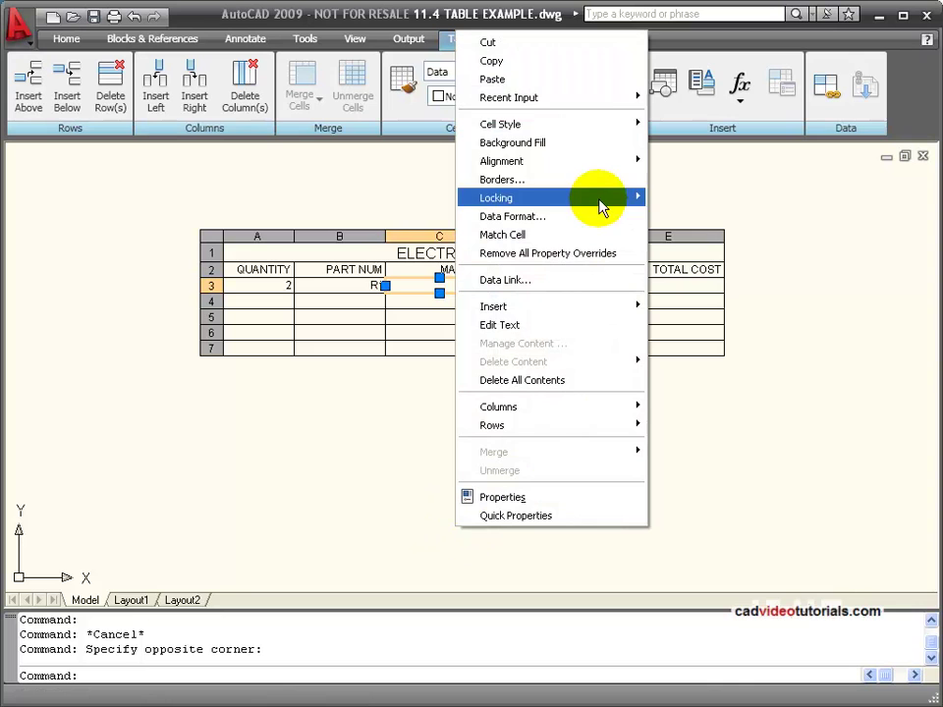
left_click(584, 69)
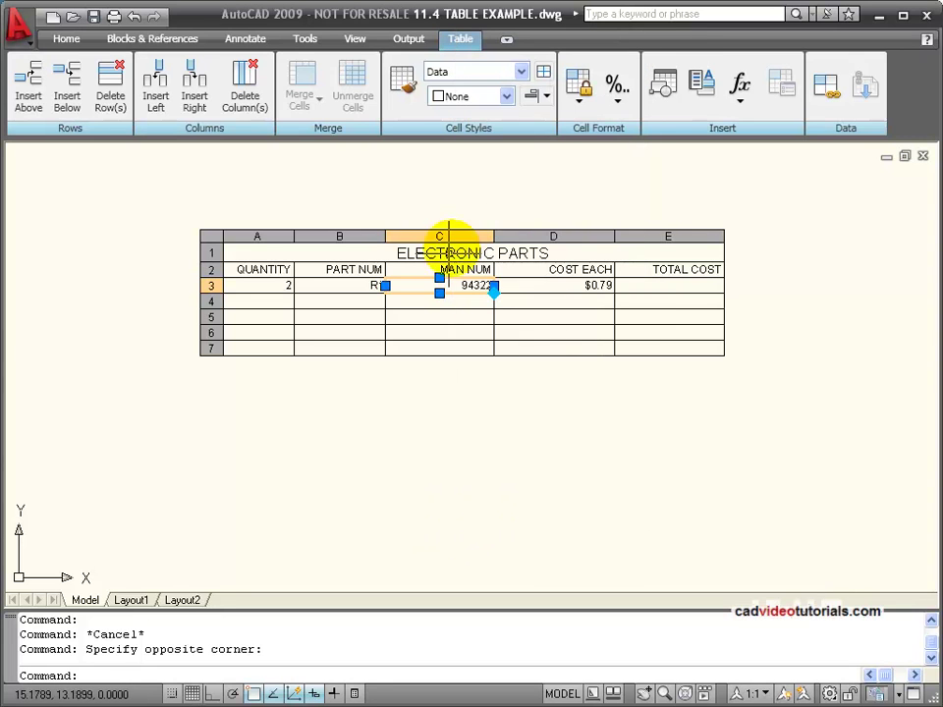
left_click(457, 304)
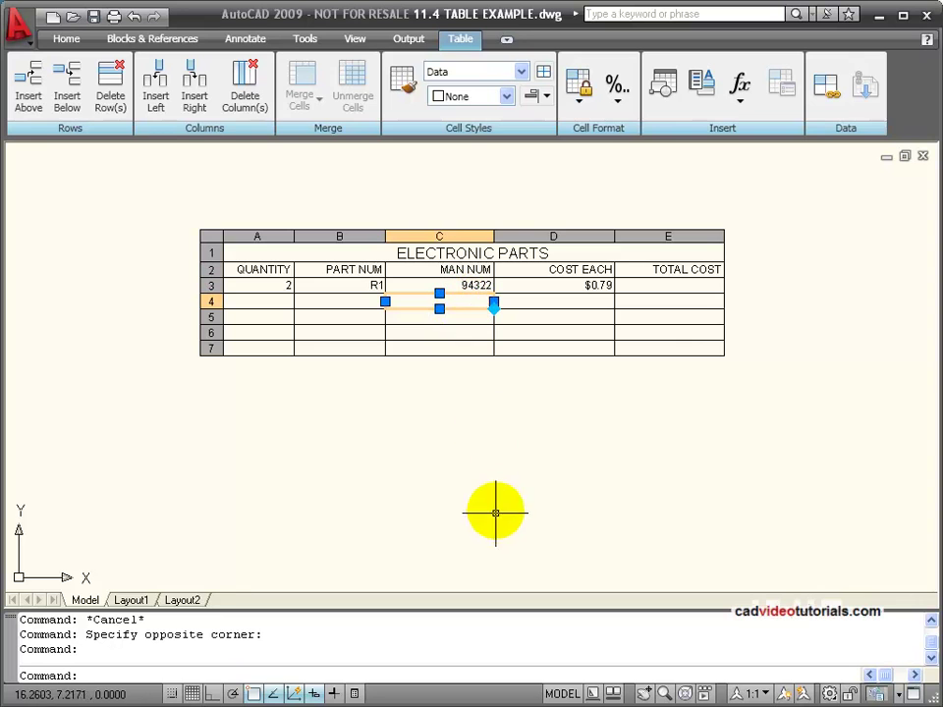
right_click(467, 562)
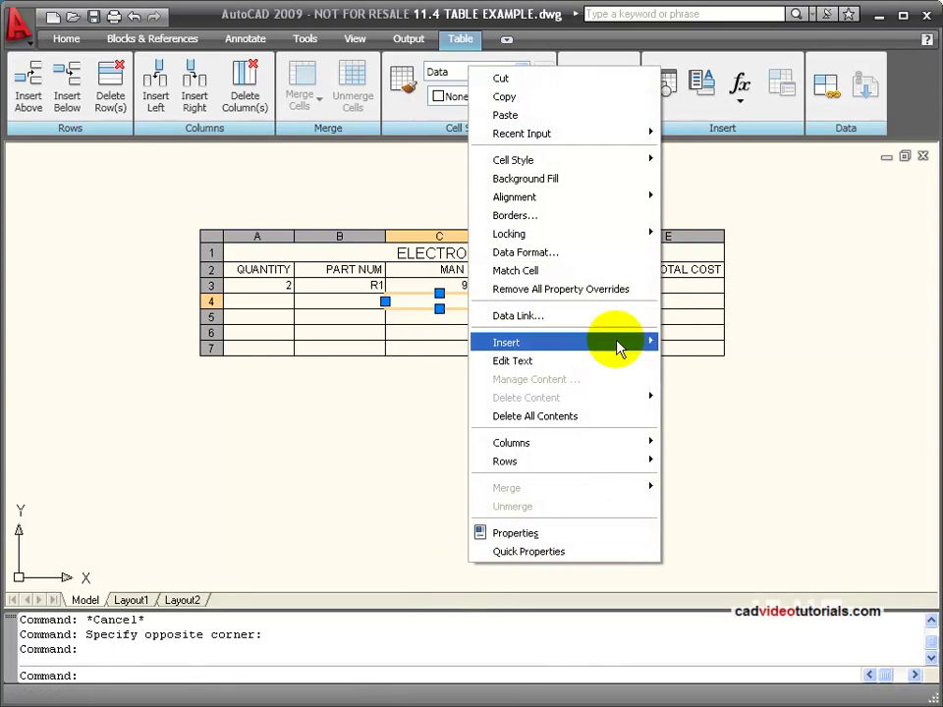
Step: Paste into C4, then auto-fill manufacturer numbers from C3 down to row 6
left_click(631, 115)
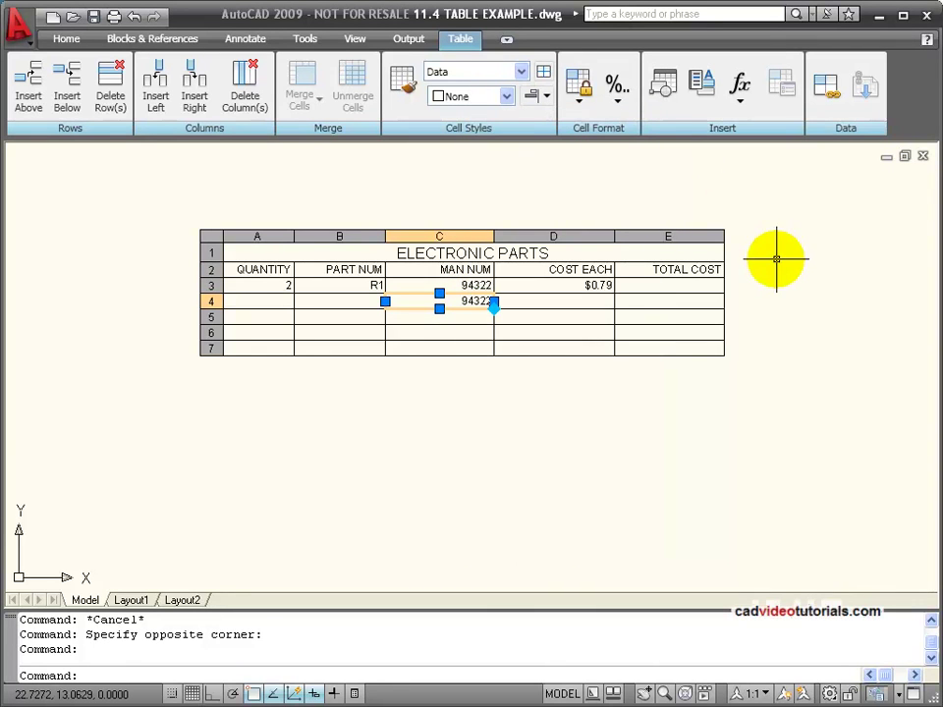
key("Escape")
left_click(482, 301)
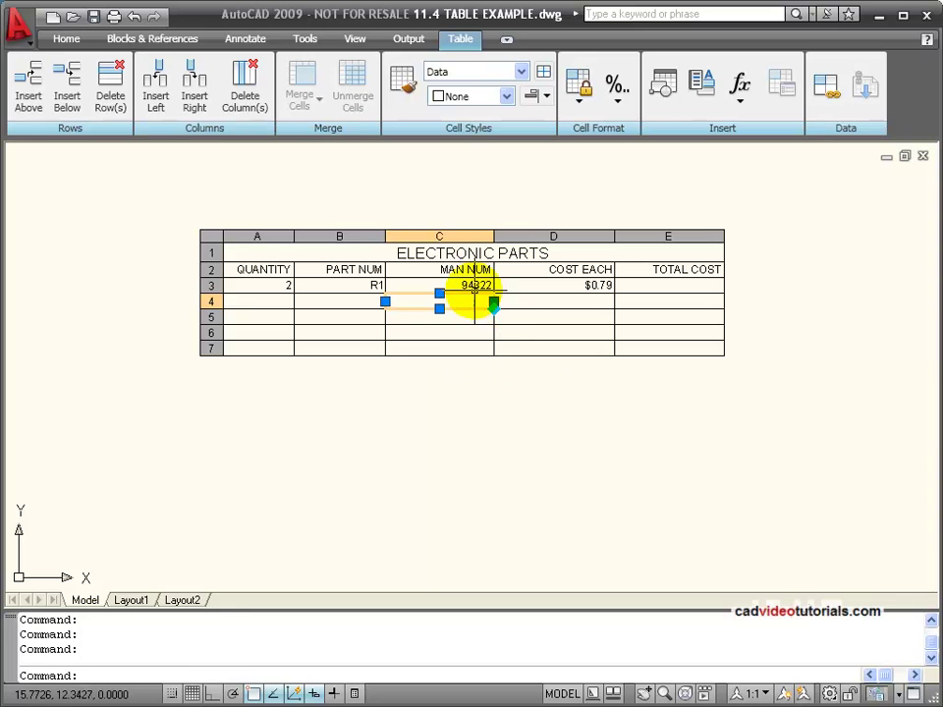
left_click(473, 285)
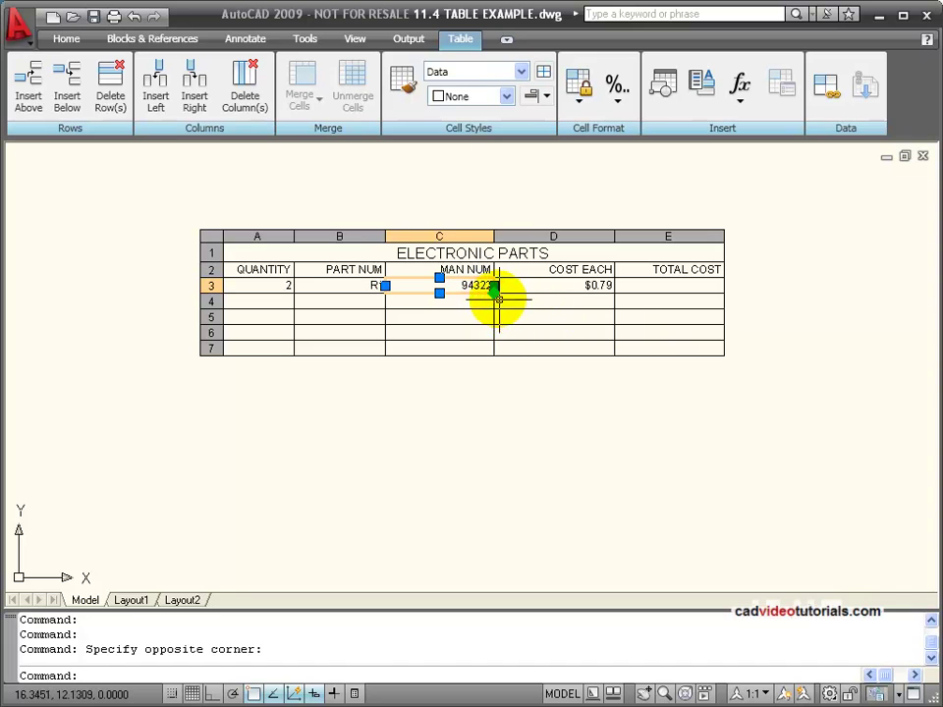
left_click(493, 287)
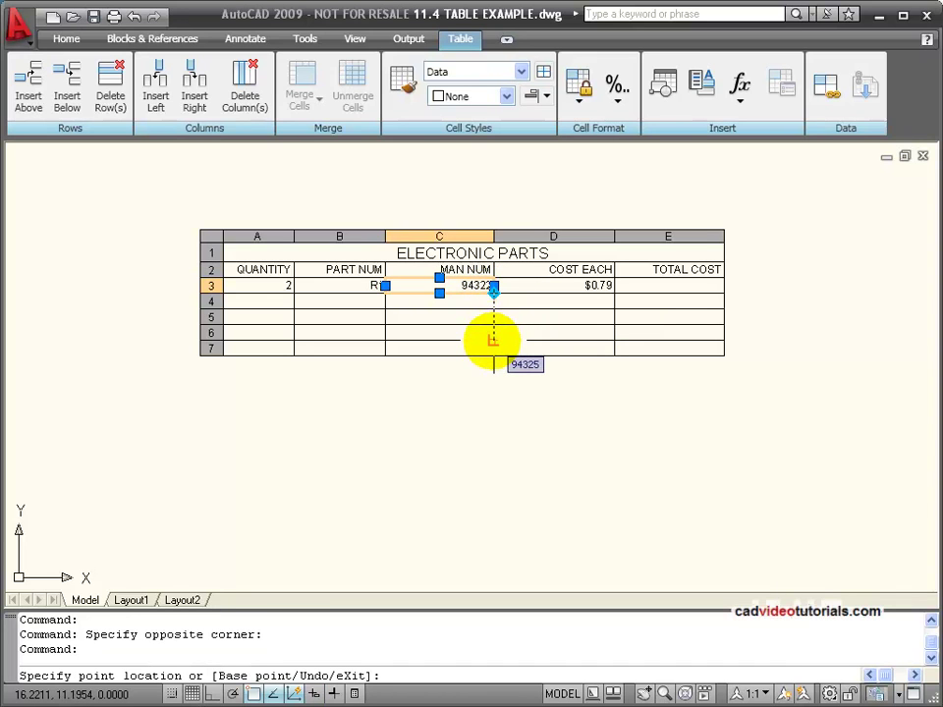
left_click(493, 340)
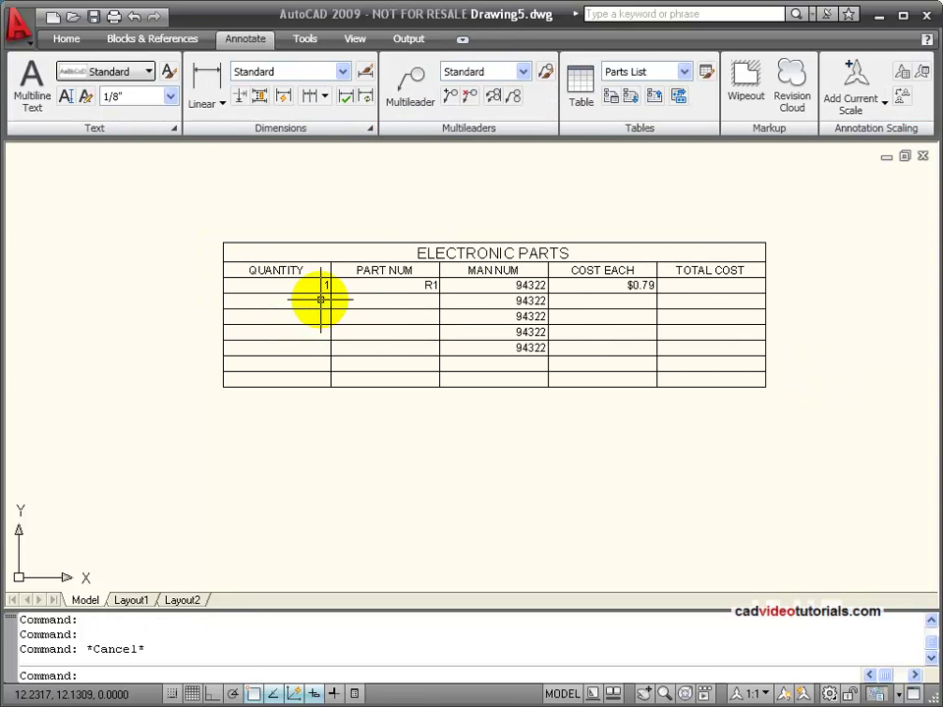
Step: Edit a QUANTITY cell and continue entering part data in cell B5
left_click(322, 301)
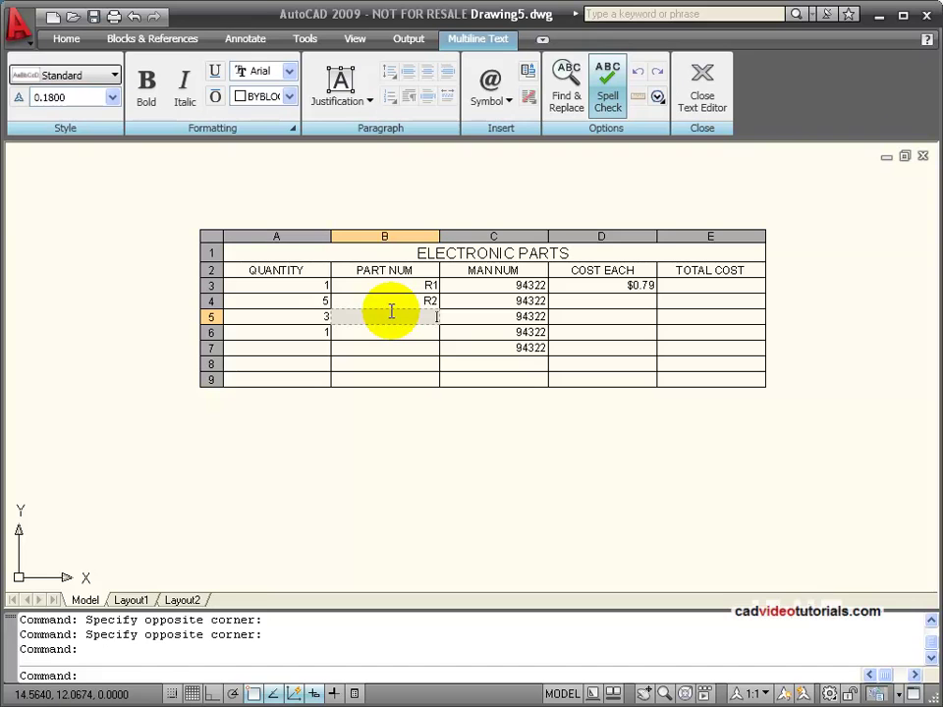
key("Tab")
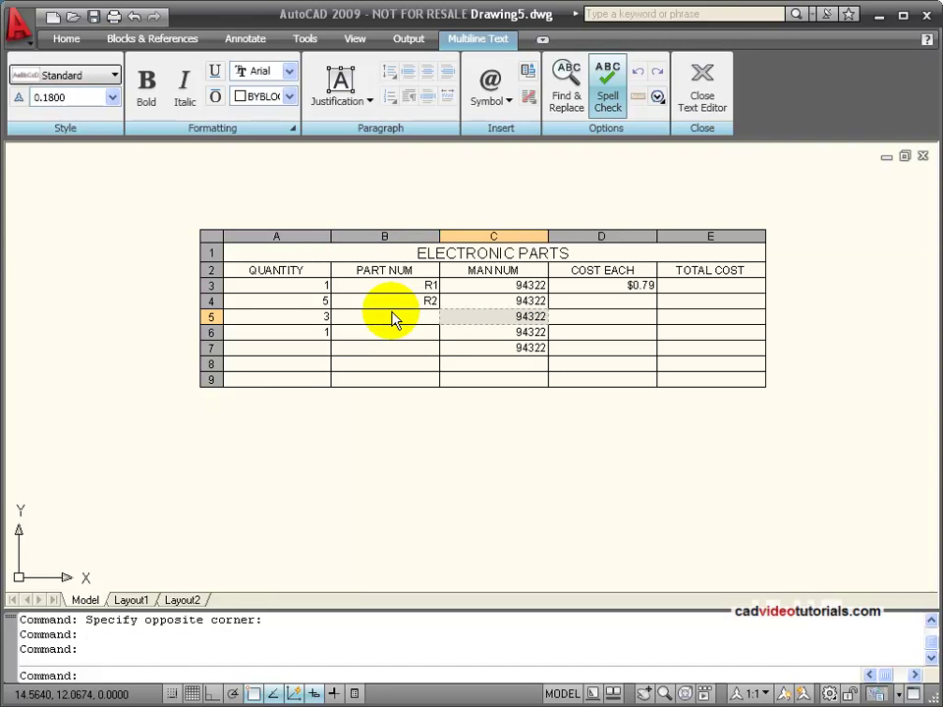
left_click(389, 313)
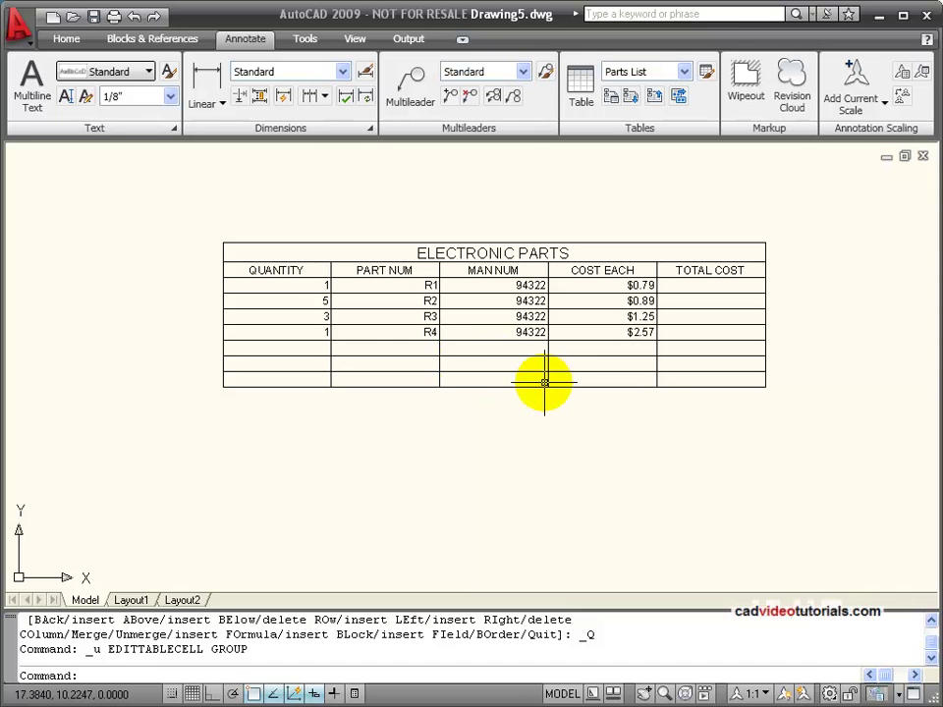
Step: Delete the empty rows 8 and 9 from the parts table and deselect it
left_click(276, 363)
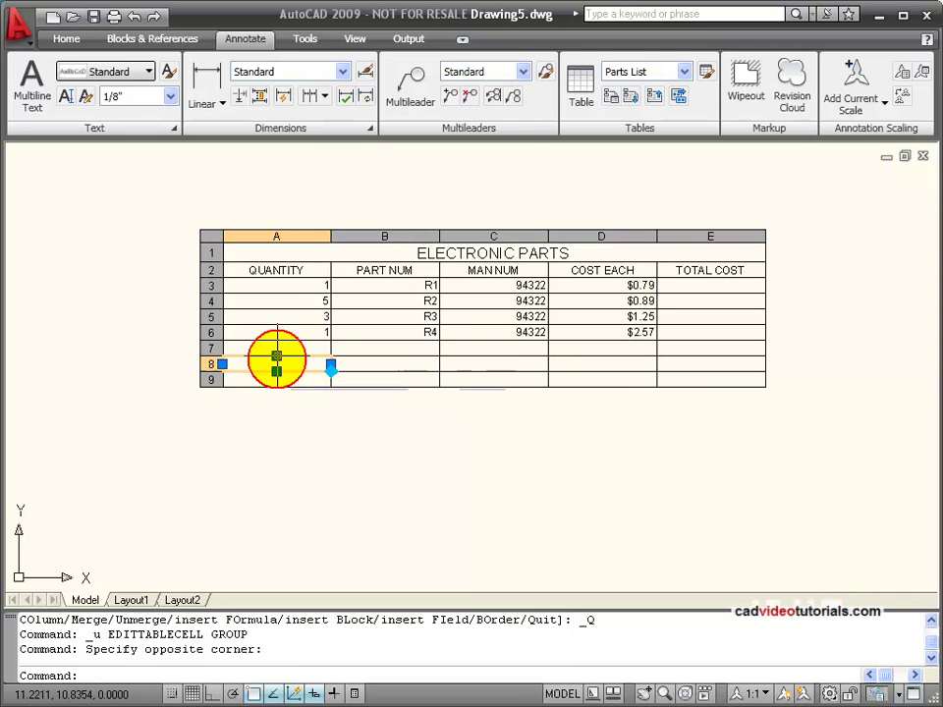
left_click(276, 357)
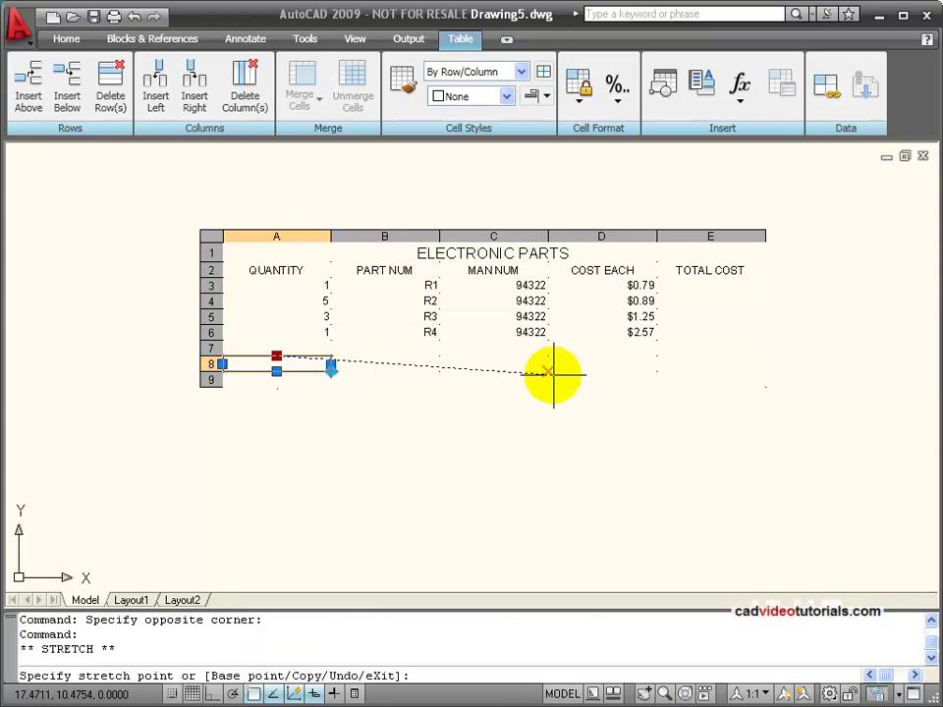
key("Escape")
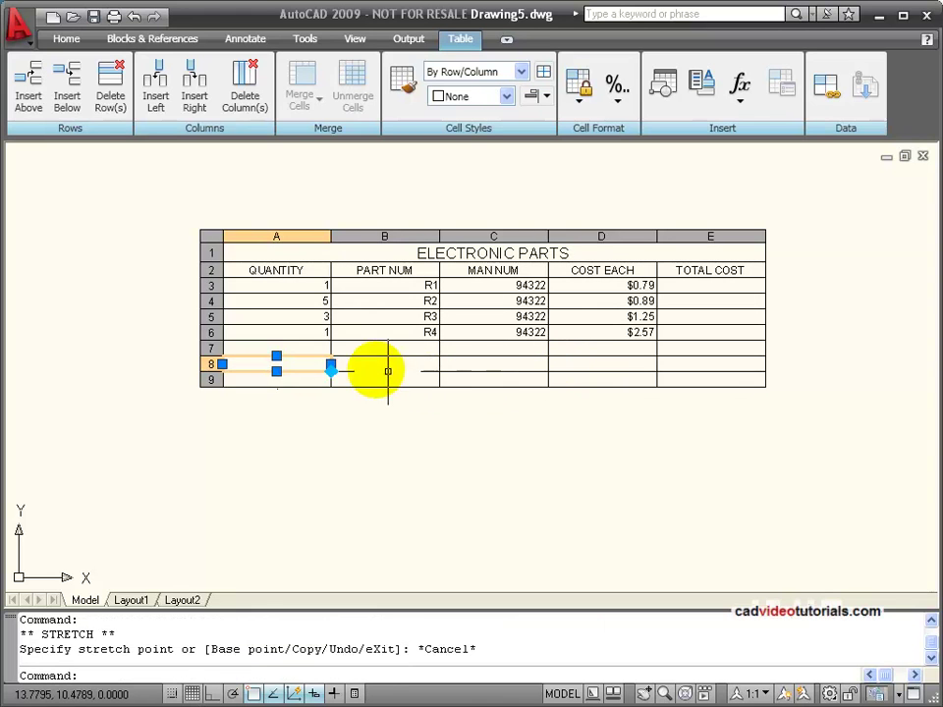
left_click_drag(301, 363, 718, 381)
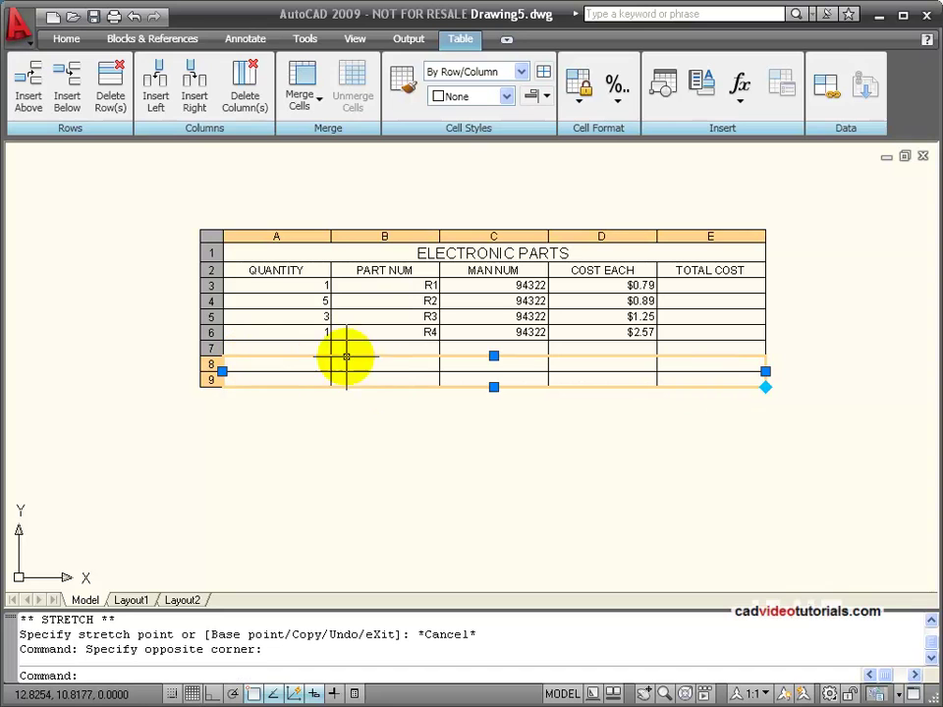
left_click(109, 86)
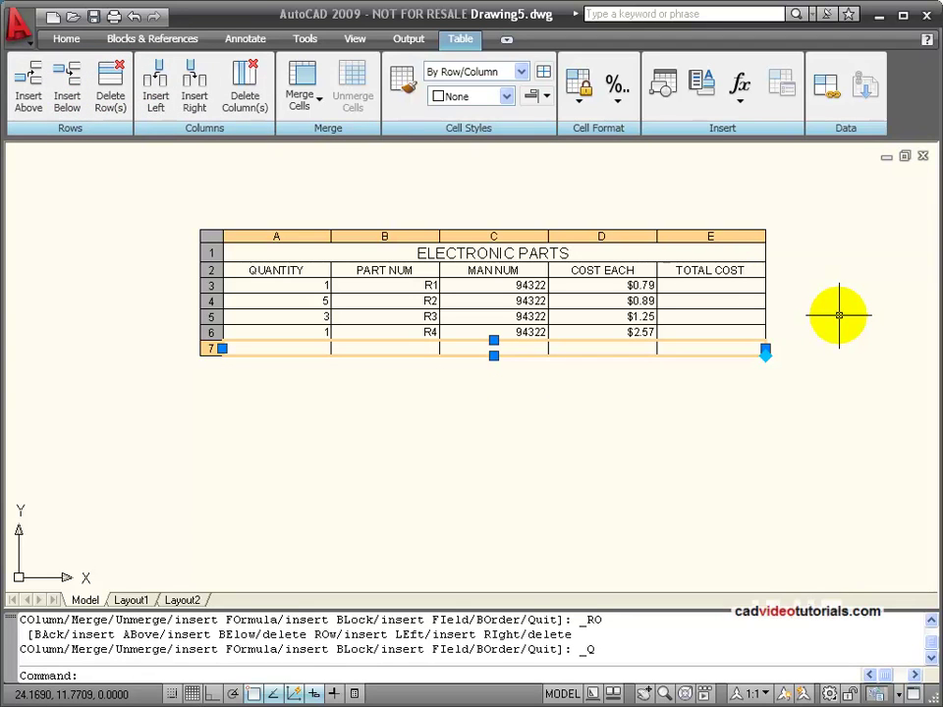
key("Escape")
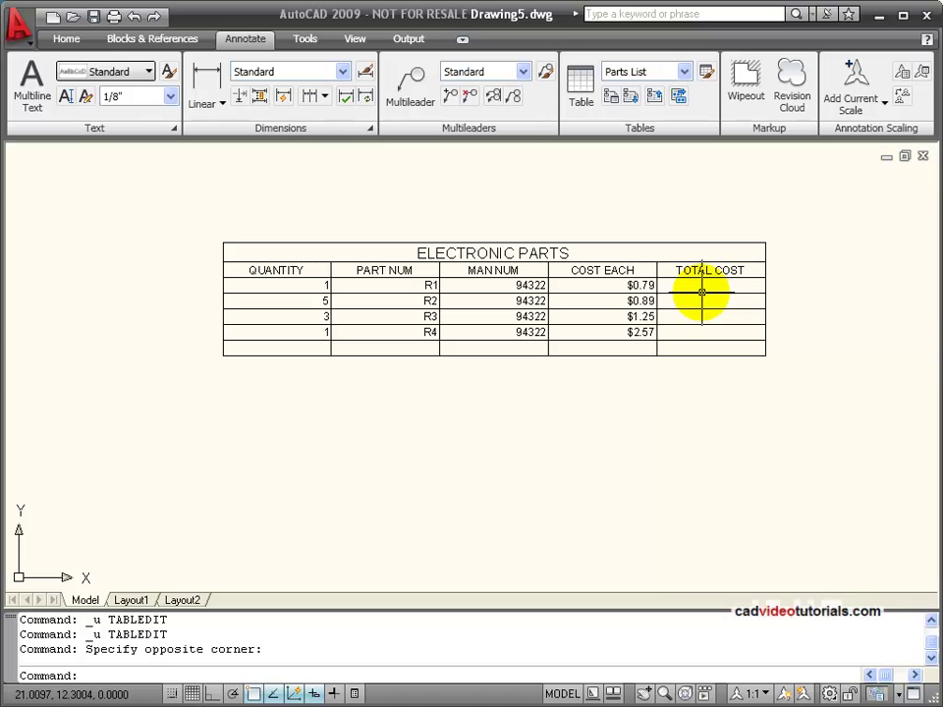
Step: Enter the equation =A3*D3 in cell E3 so R1's total cost shows $0.79
left_click(702, 284)
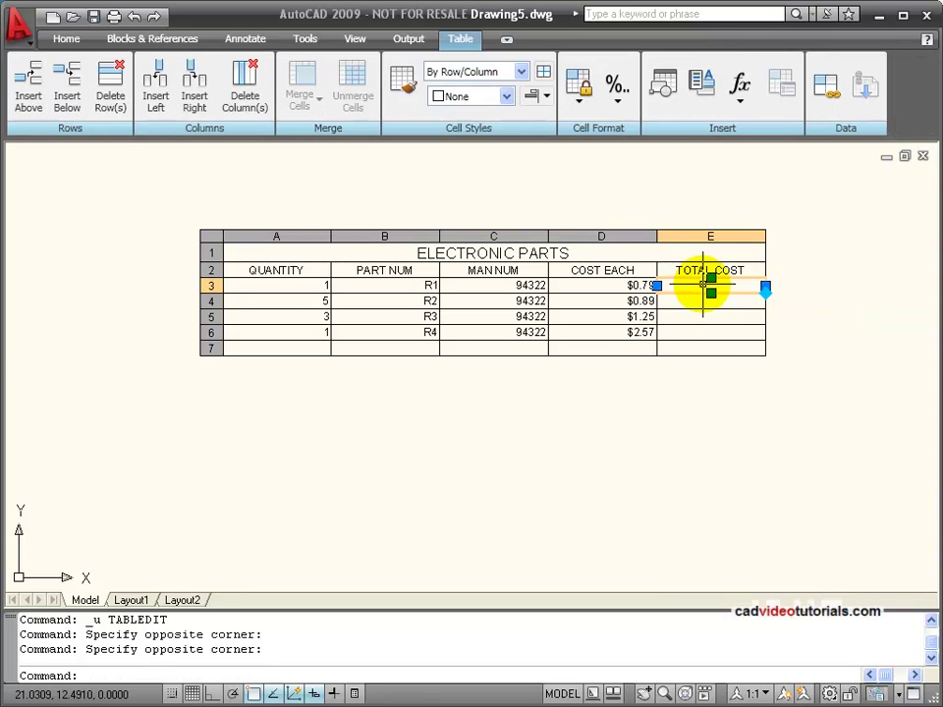
left_click(736, 85)
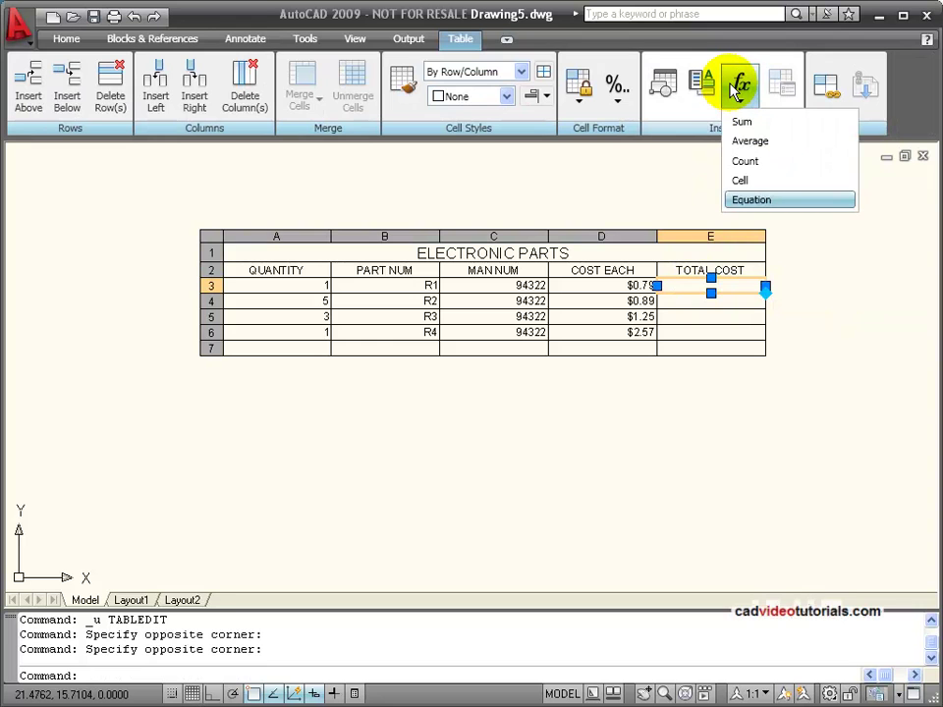
left_click(748, 199)
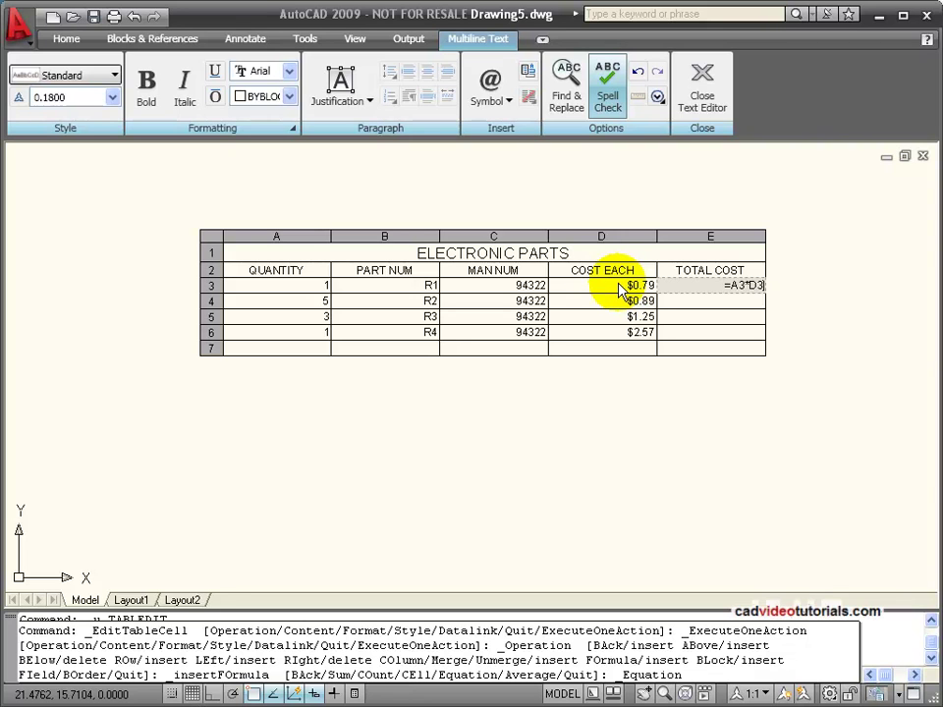
key("Return")
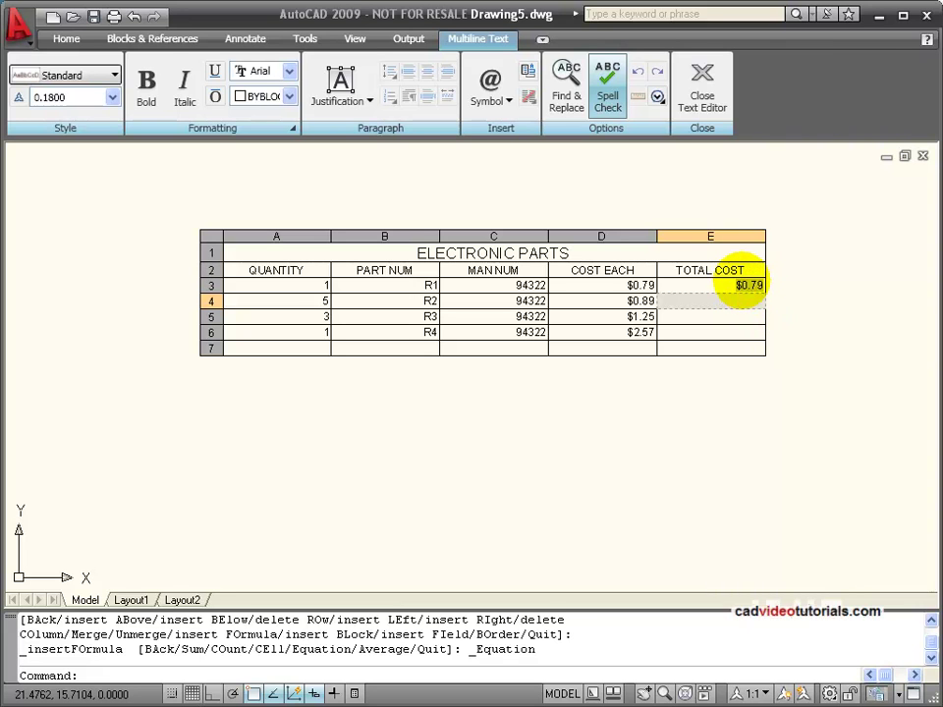
Step: Copy the =A3*D3 total cost formula from cell E3
left_click(741, 283)
left_click(728, 286)
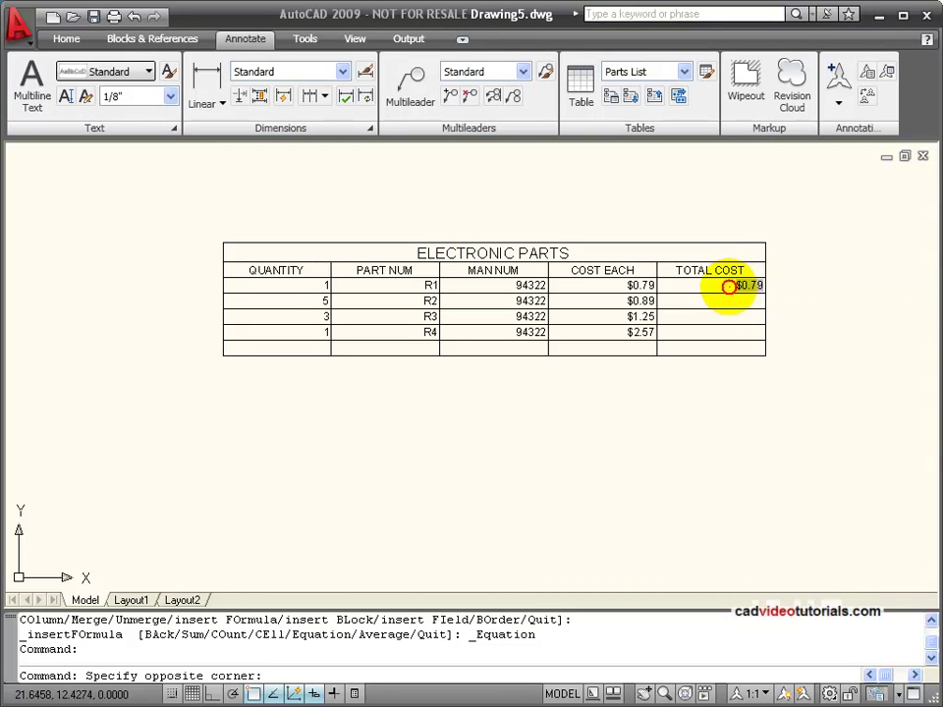
left_click(726, 288)
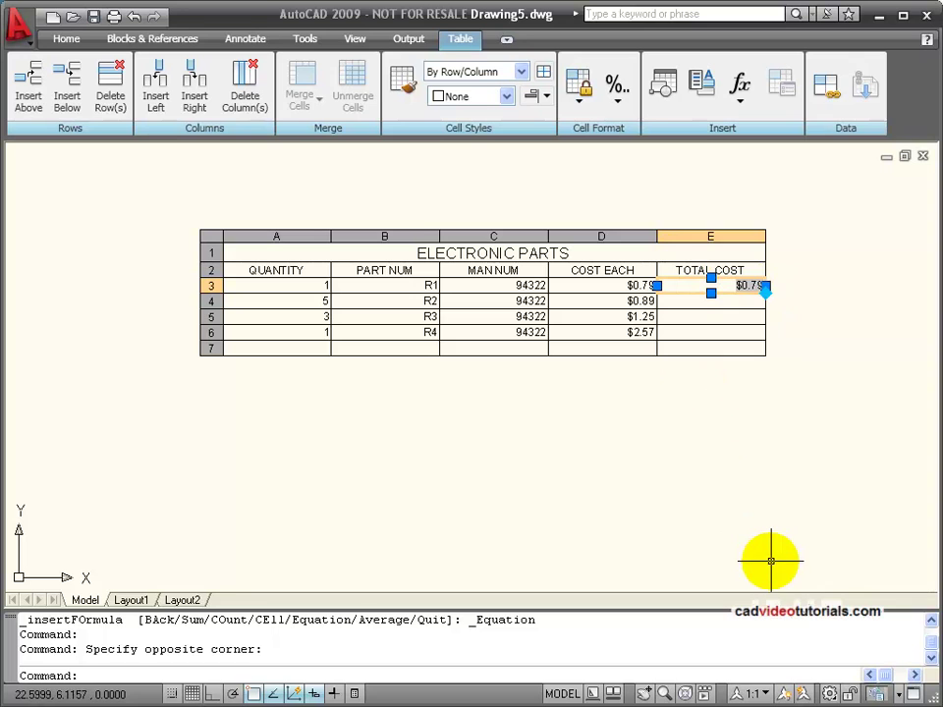
right_click(729, 563)
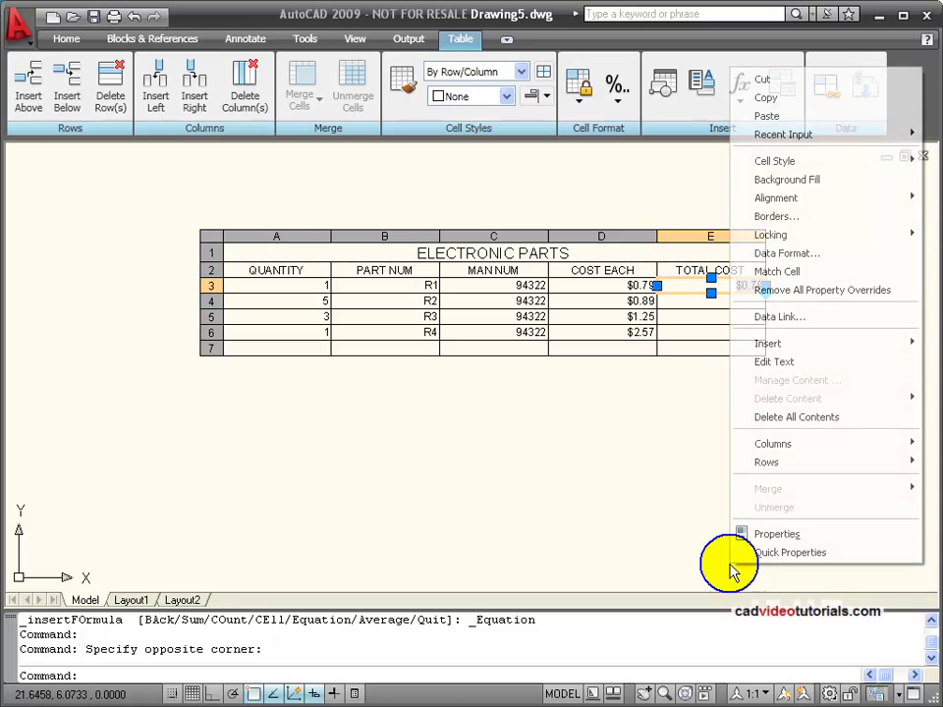
left_click(854, 99)
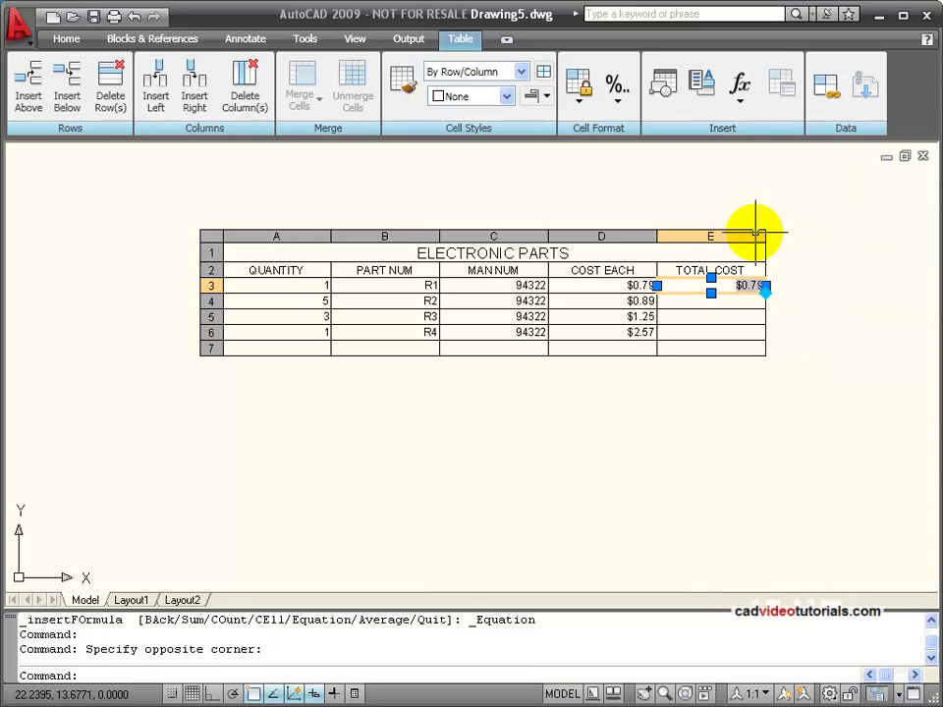
Step: Paste the formula into E4, E5 and E6, giving totals of $4.45, $3.75 and $2.57
key("Down")
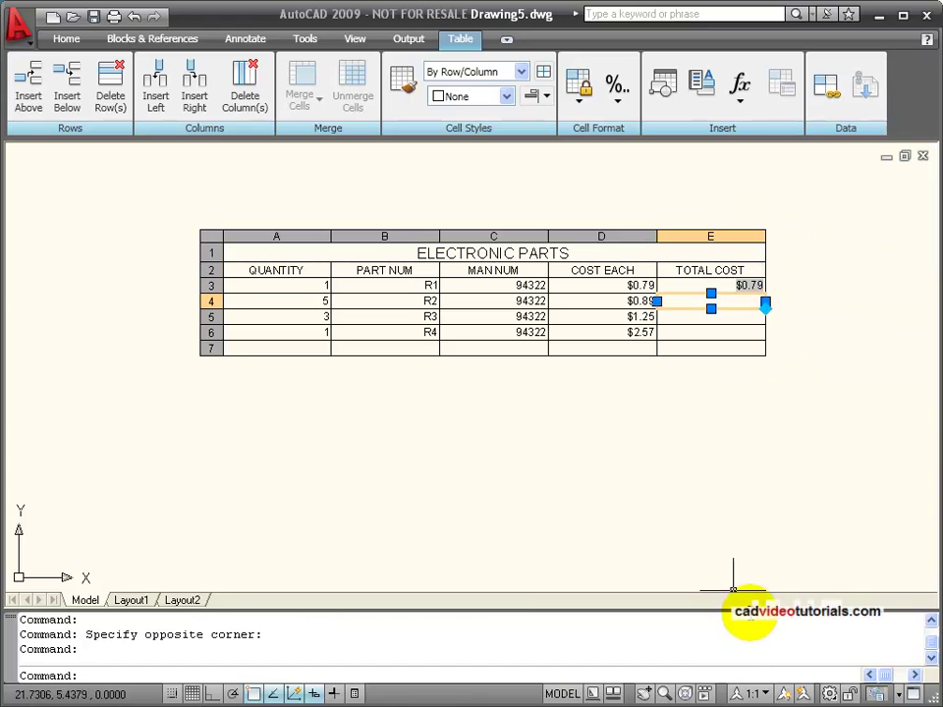
right_click(714, 560)
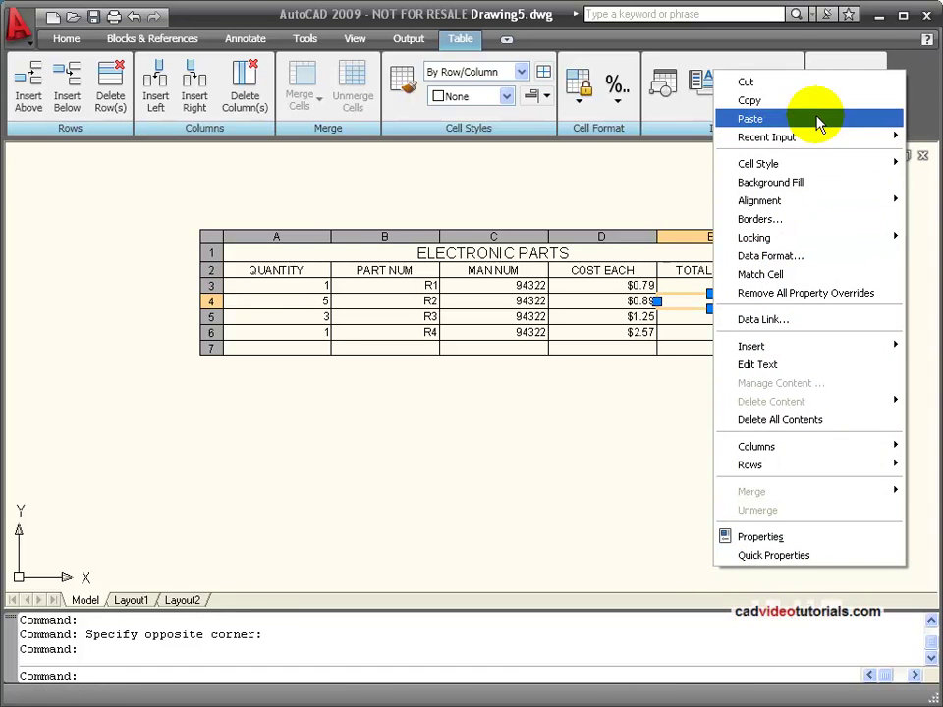
left_click(818, 119)
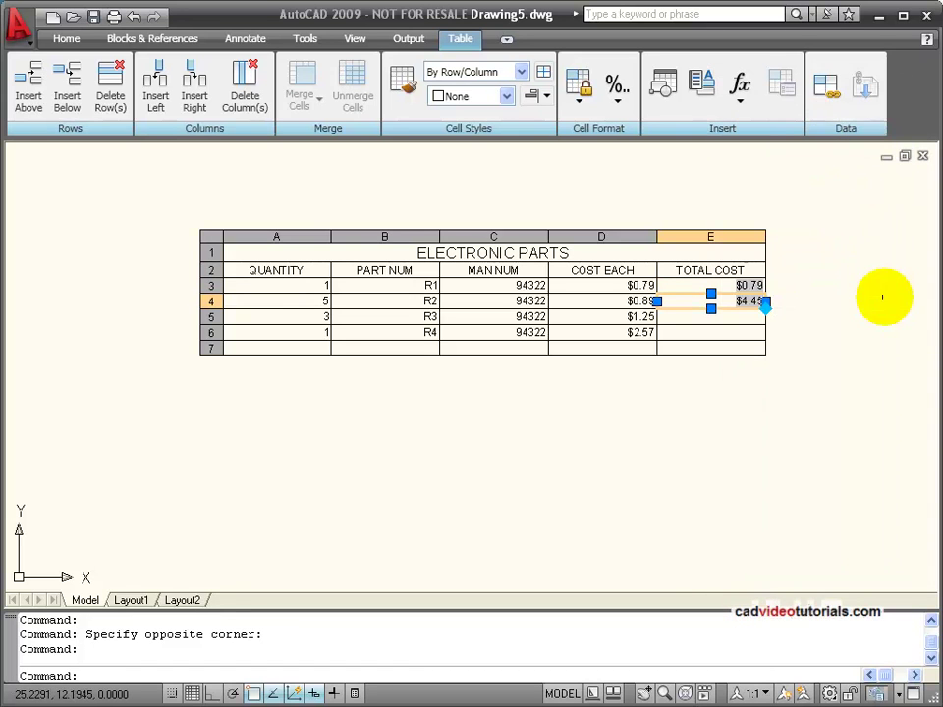
left_click(744, 313)
right_click(690, 529)
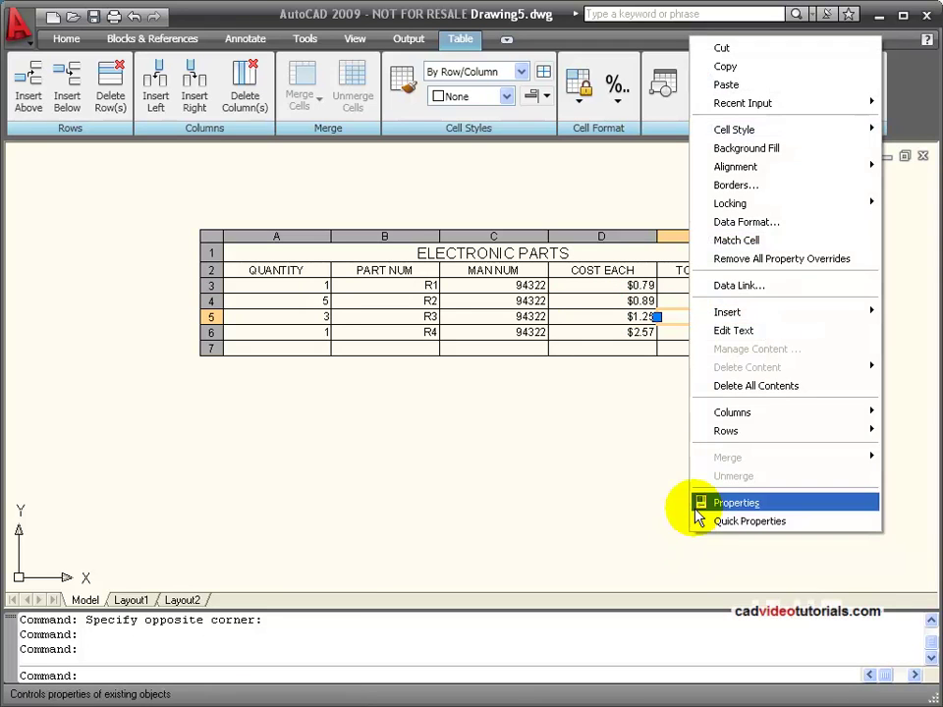
left_click(752, 87)
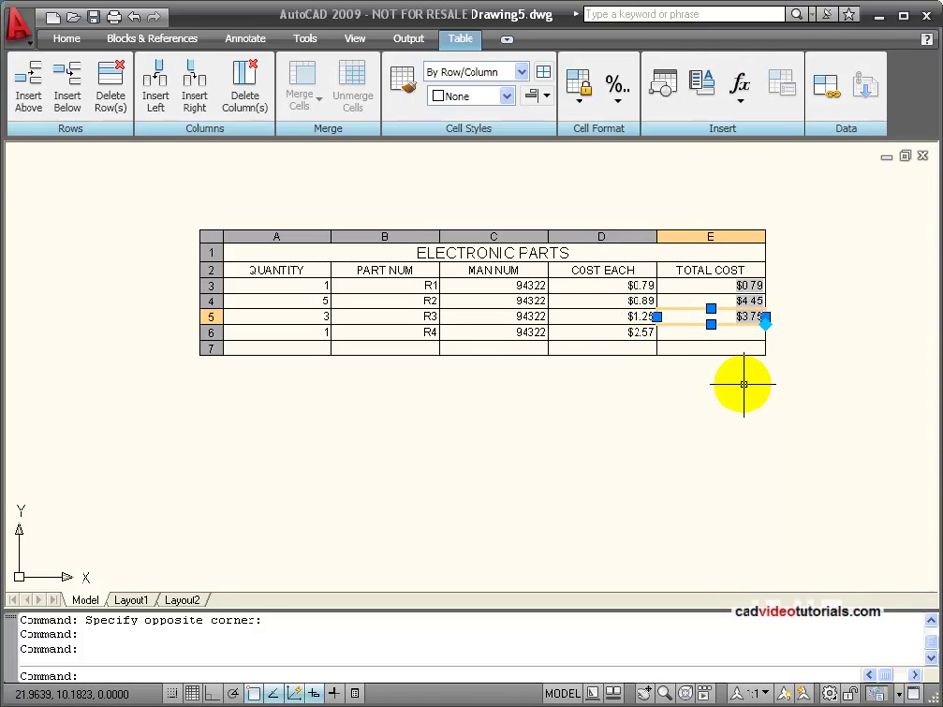
key("Down")
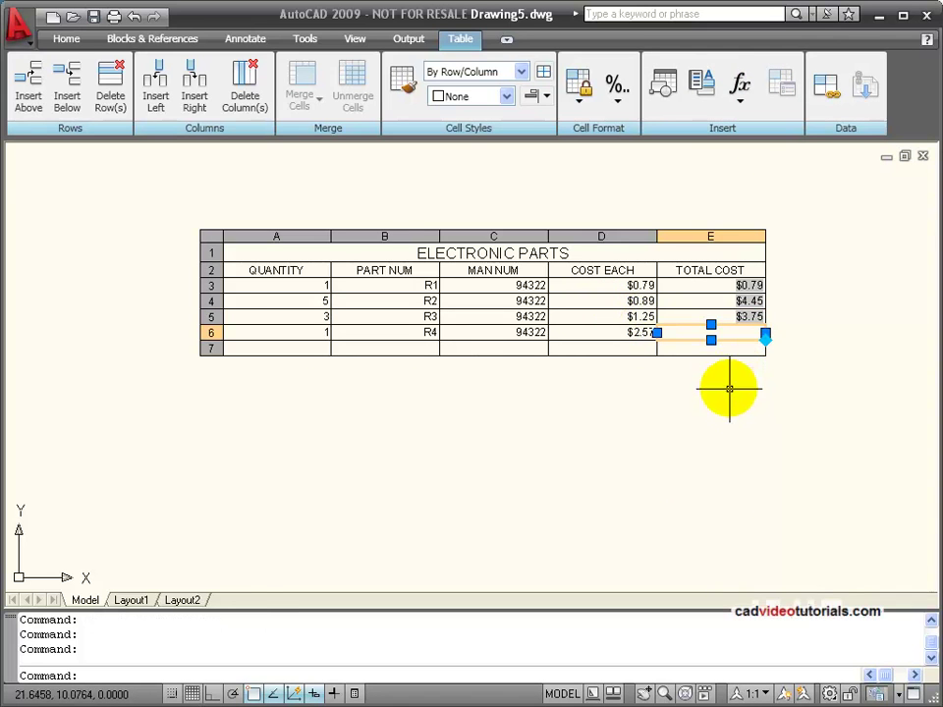
right_click(694, 454)
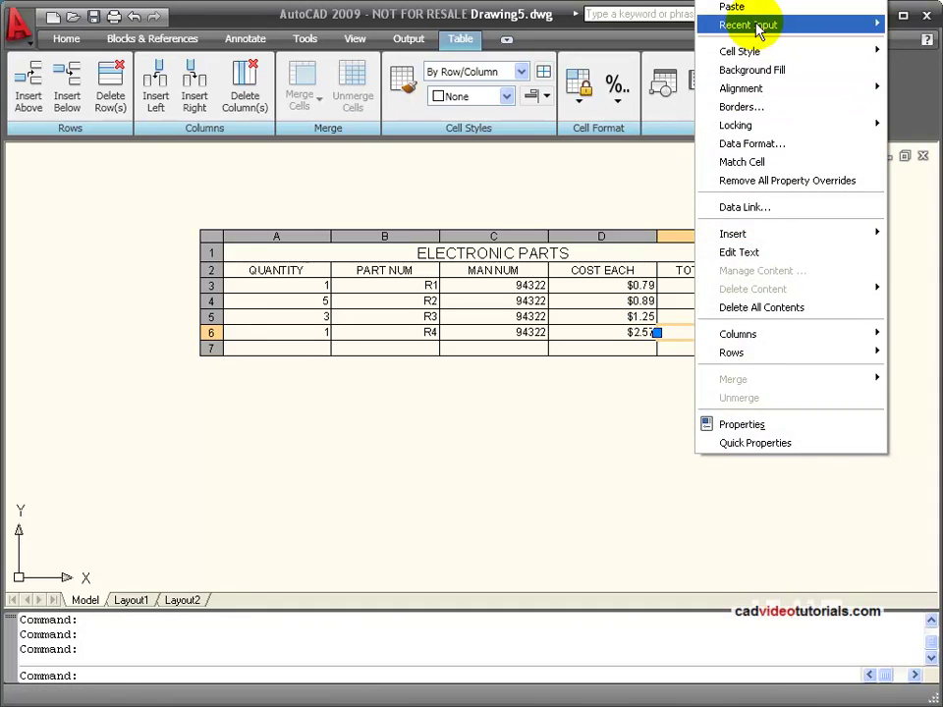
left_click(726, 5)
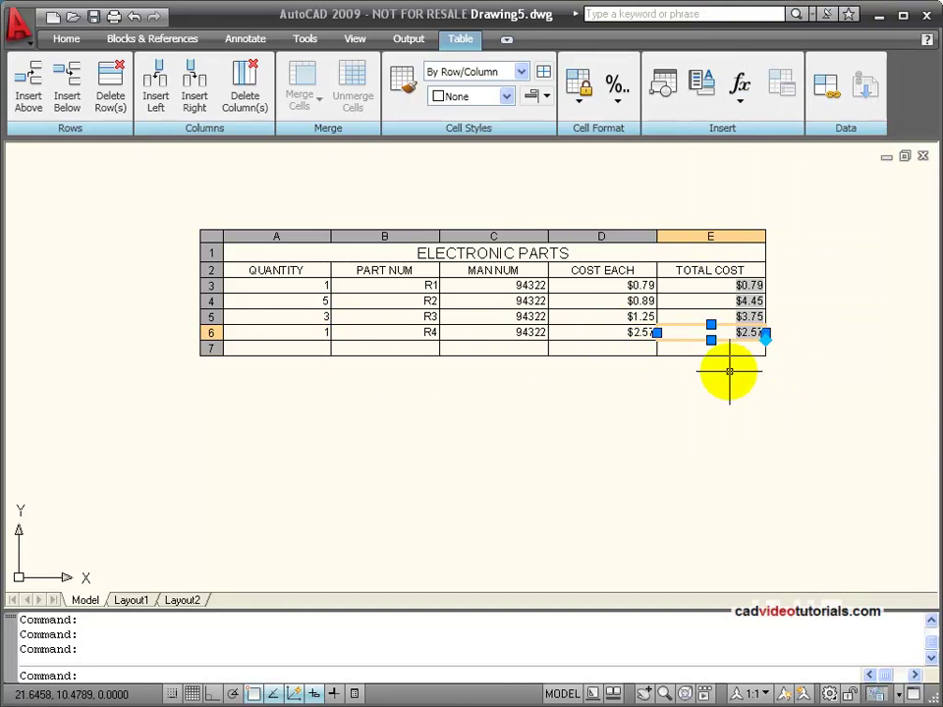
key("Escape")
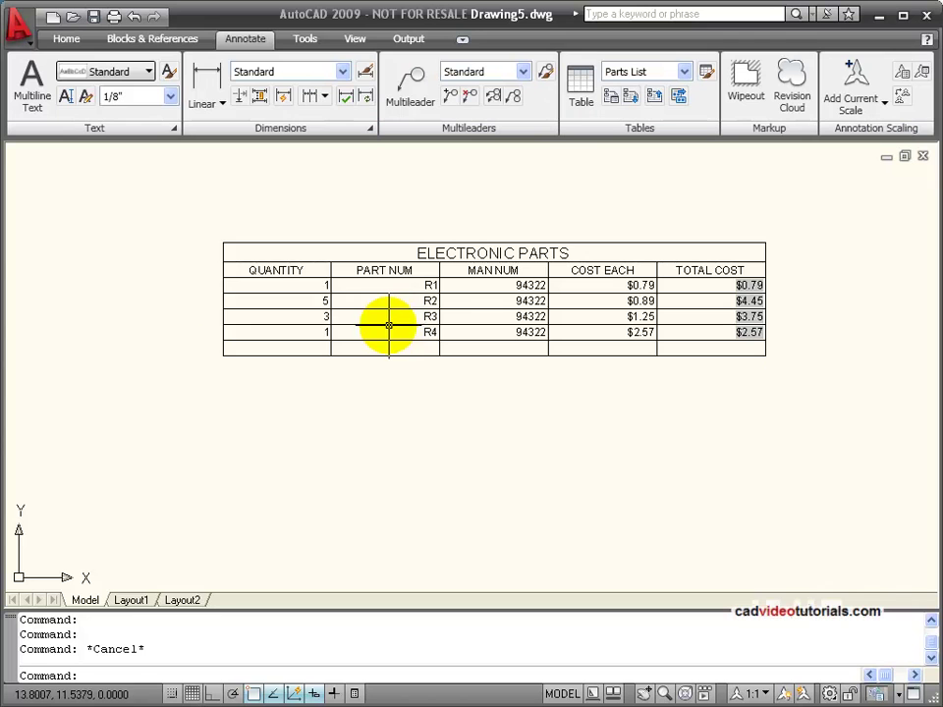
Step: Change R1's quantity in cell A3 to 2, updating its total cost to $1.58
left_click(324, 285)
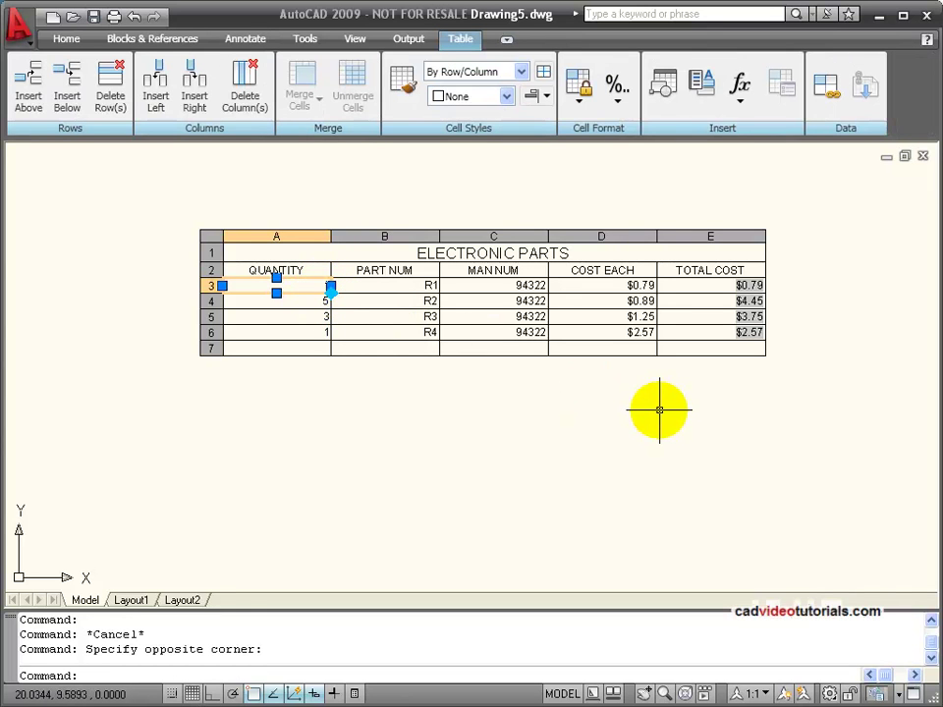
type("2")
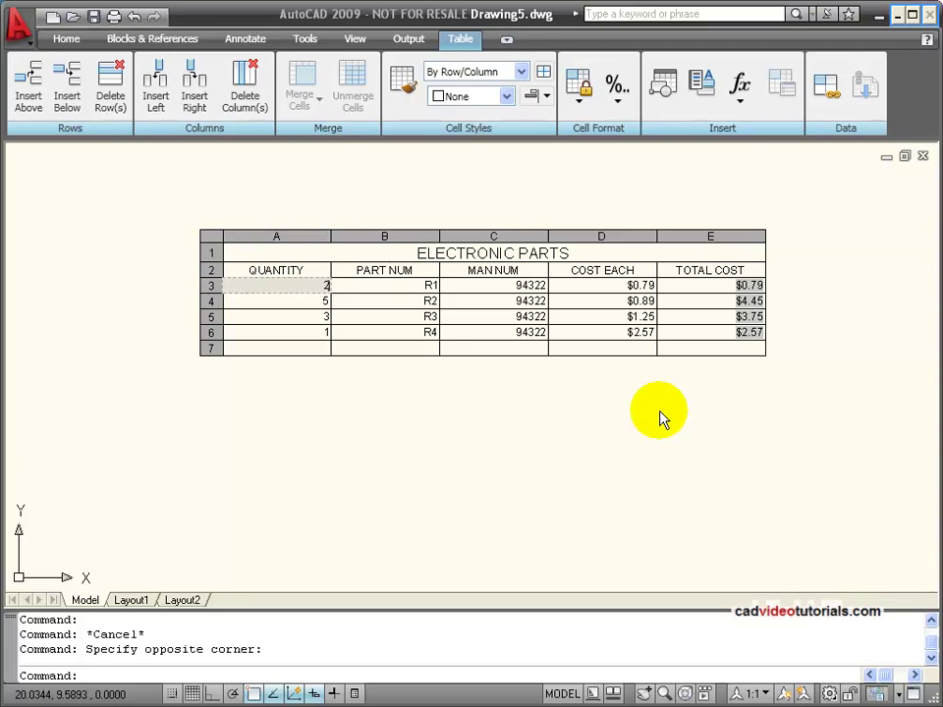
key("Return")
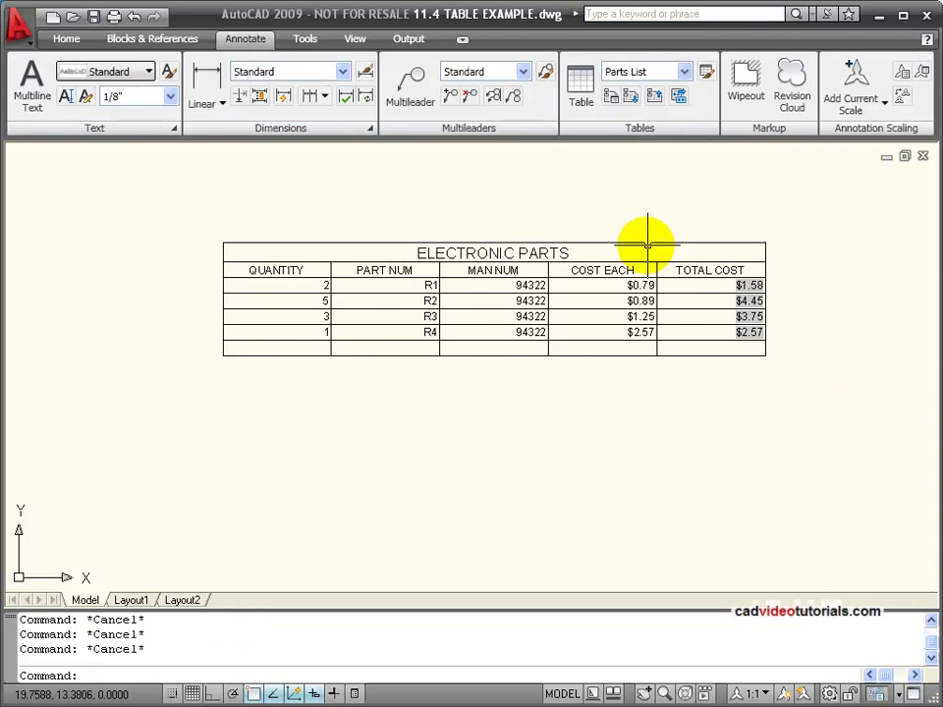
Step: Stretch the whole table with its corner grip, then undo the stretch
left_click(649, 242)
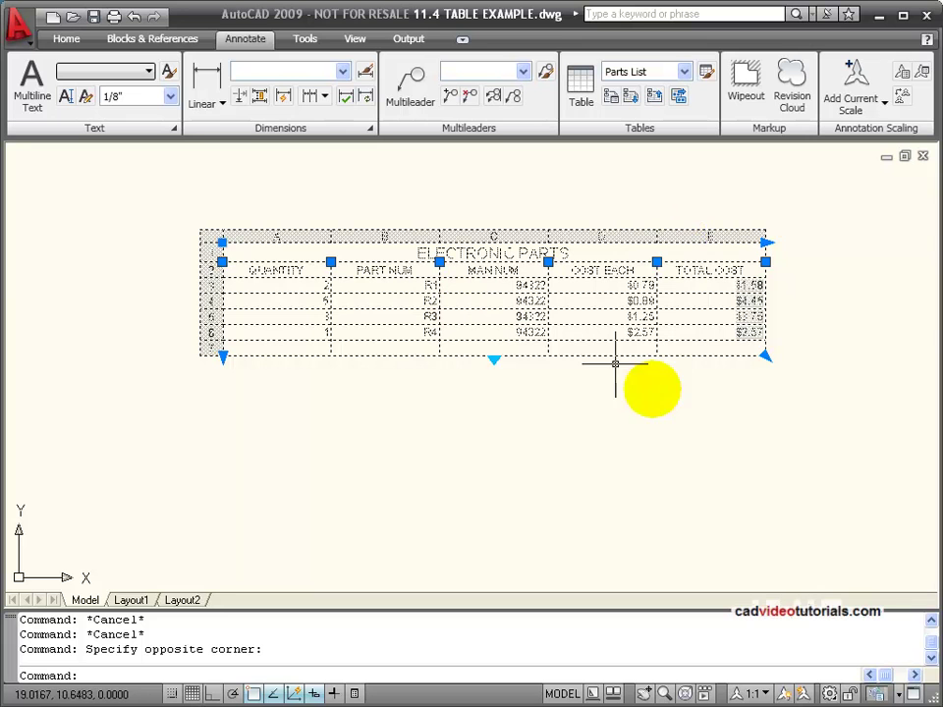
left_click(764, 355)
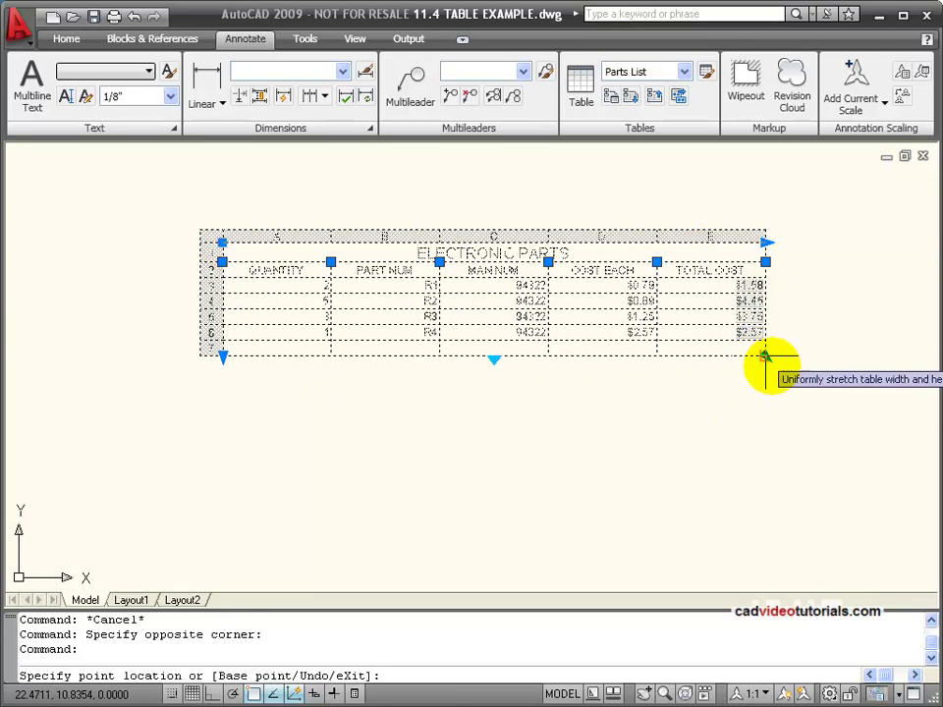
left_click(803, 406)
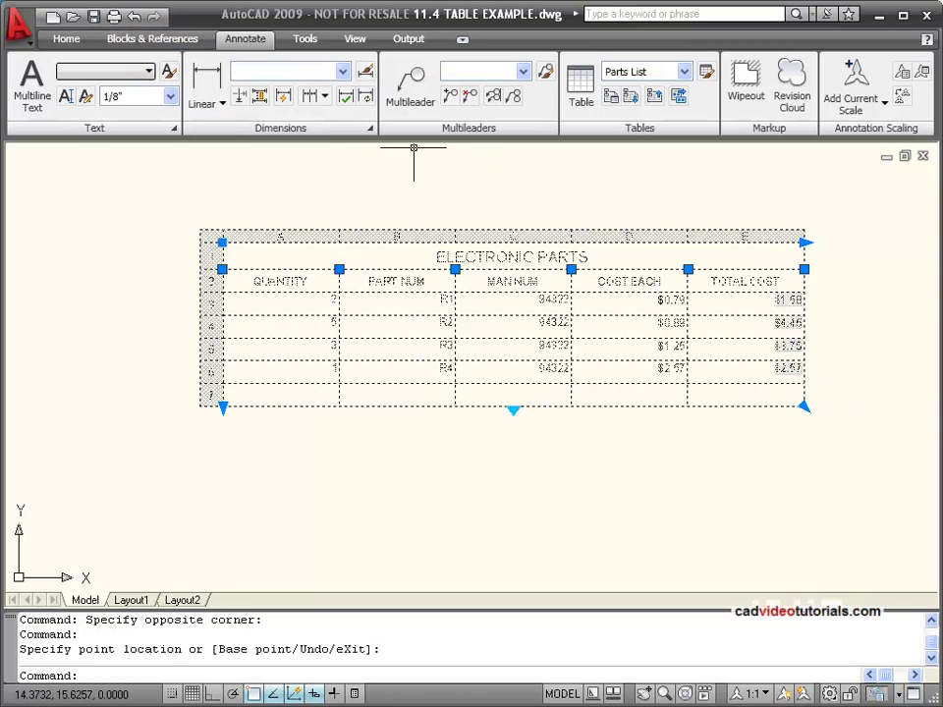
left_click(131, 16)
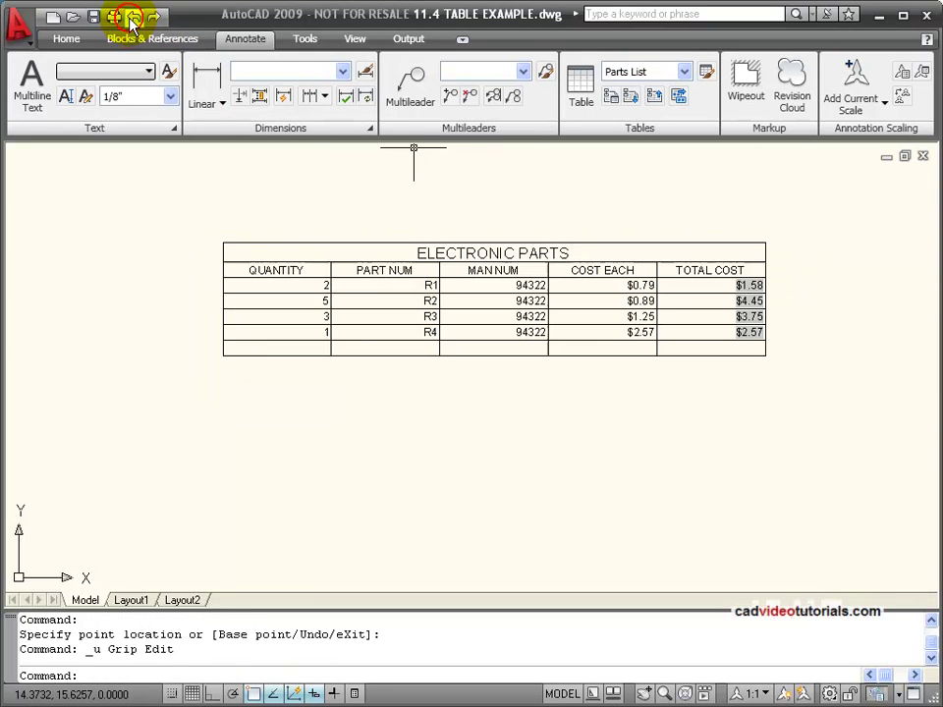
Step: Narrow columns A and B to fit QUANTITY and PART NUM
left_click(339, 265)
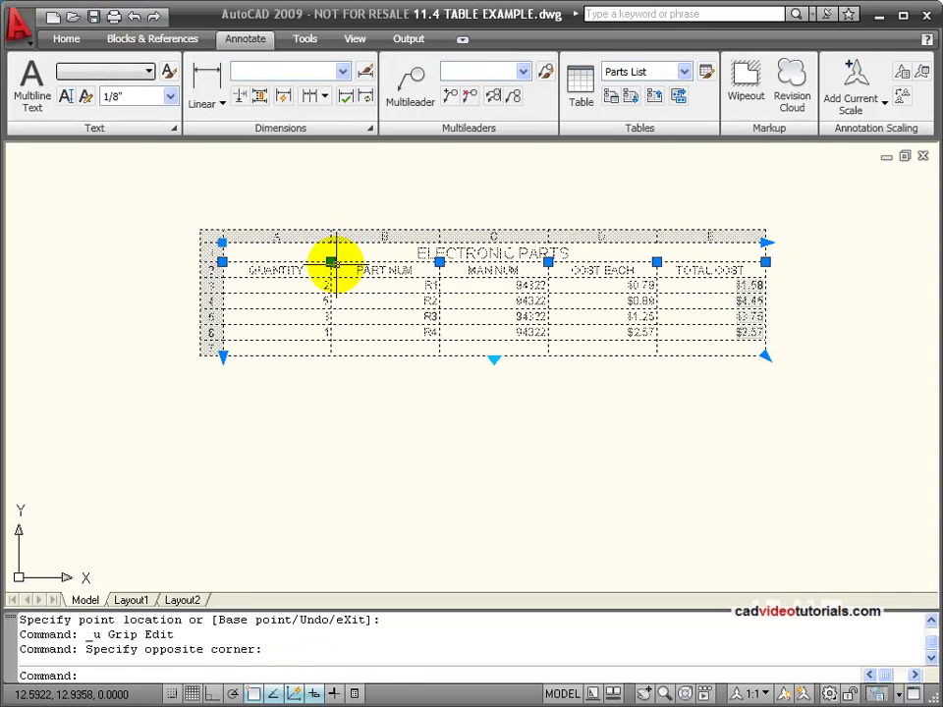
left_click(331, 262)
left_click(294, 264)
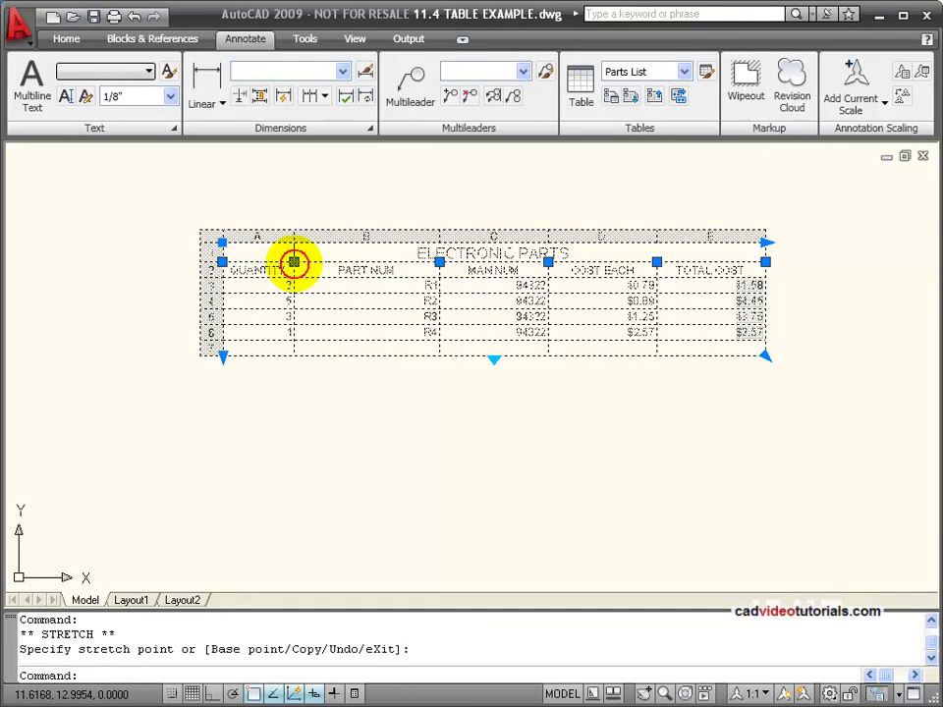
left_click(439, 263)
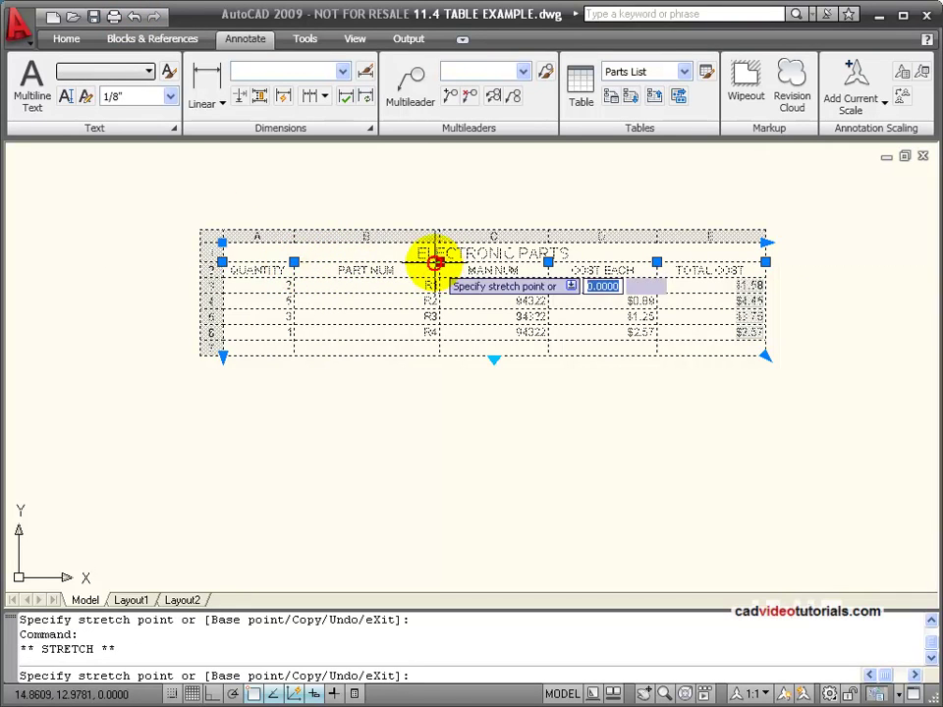
left_click(368, 267)
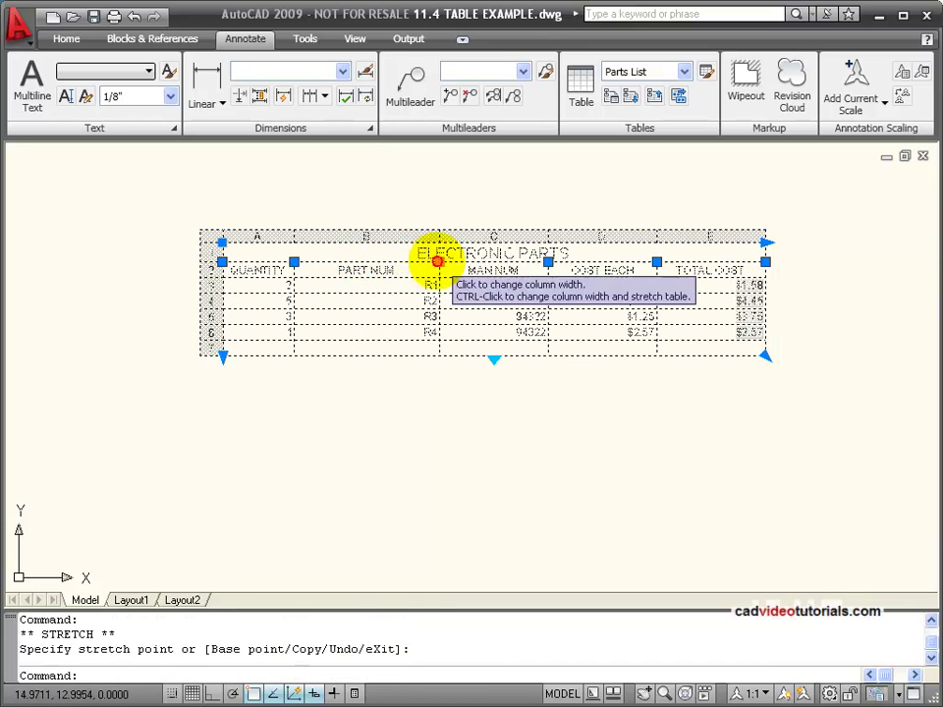
left_click(439, 262)
left_click(384, 263)
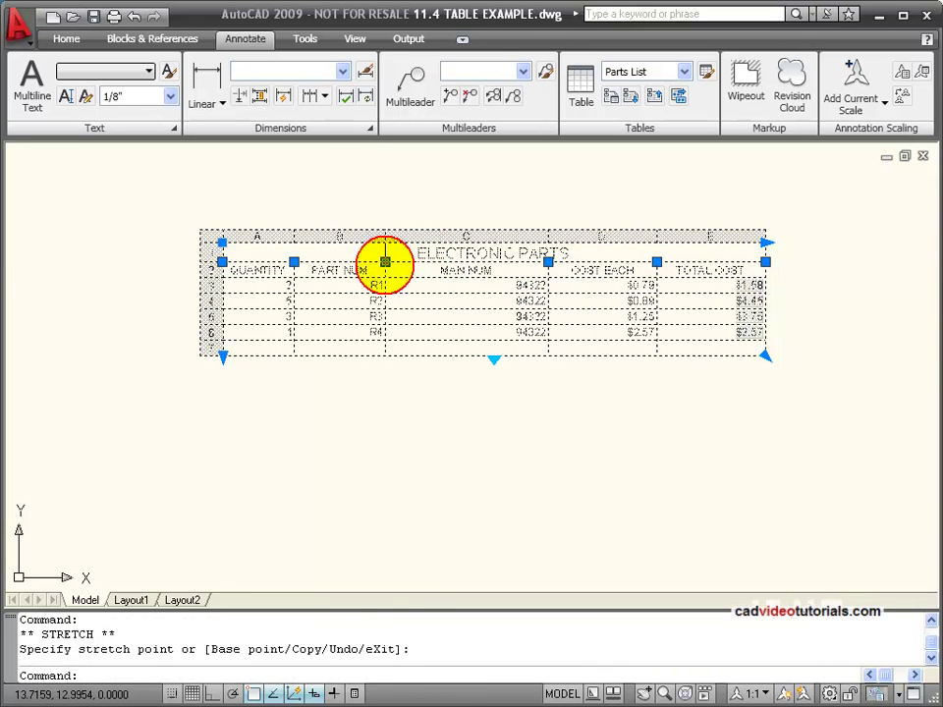
Step: Narrow columns C, D and E to fit their contents, including COST EACH and TOTAL COST
left_click(548, 261)
left_click(493, 261)
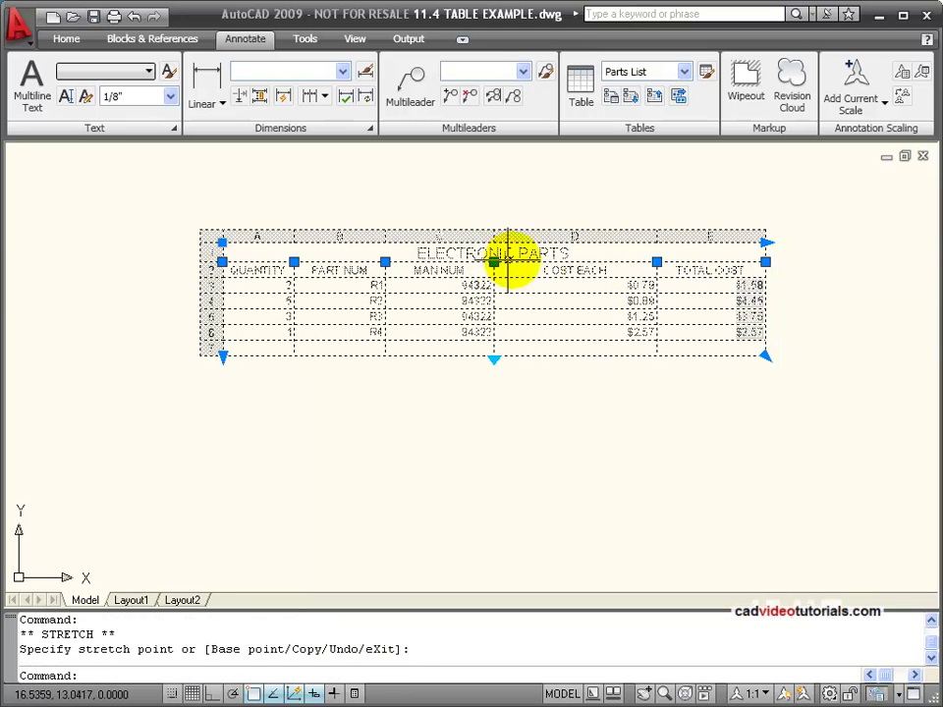
left_click(657, 261)
left_click(614, 262)
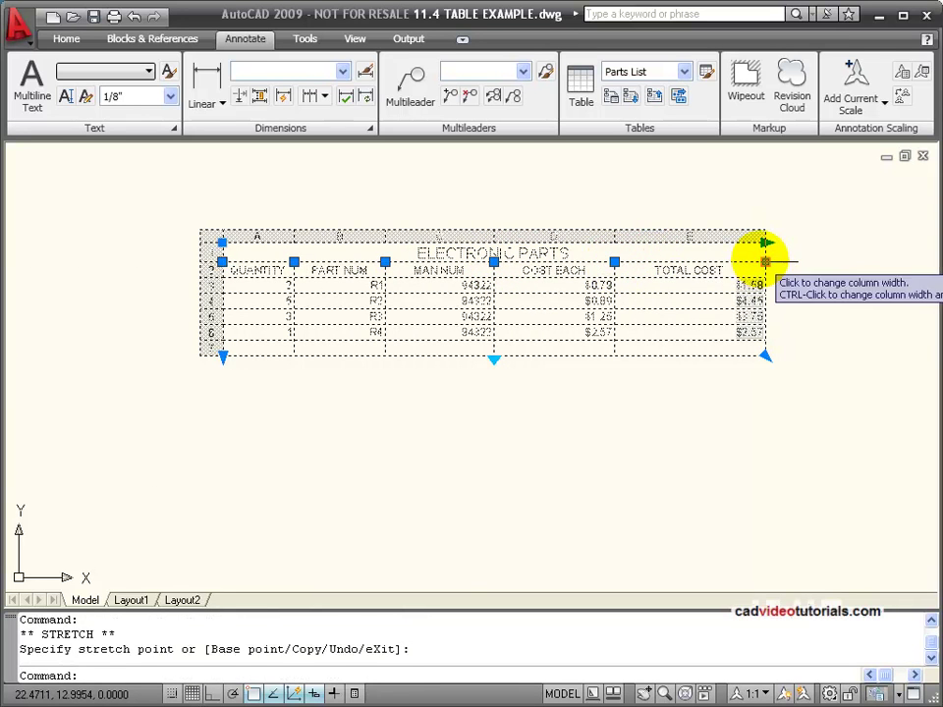
left_click(765, 262)
left_click(724, 259)
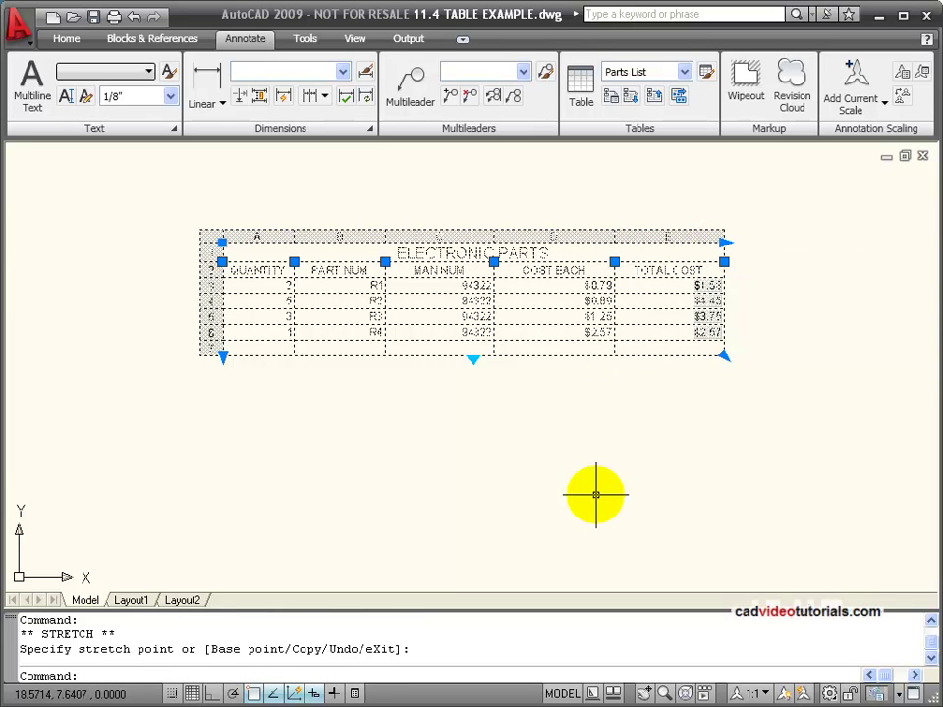
right_click(540, 550)
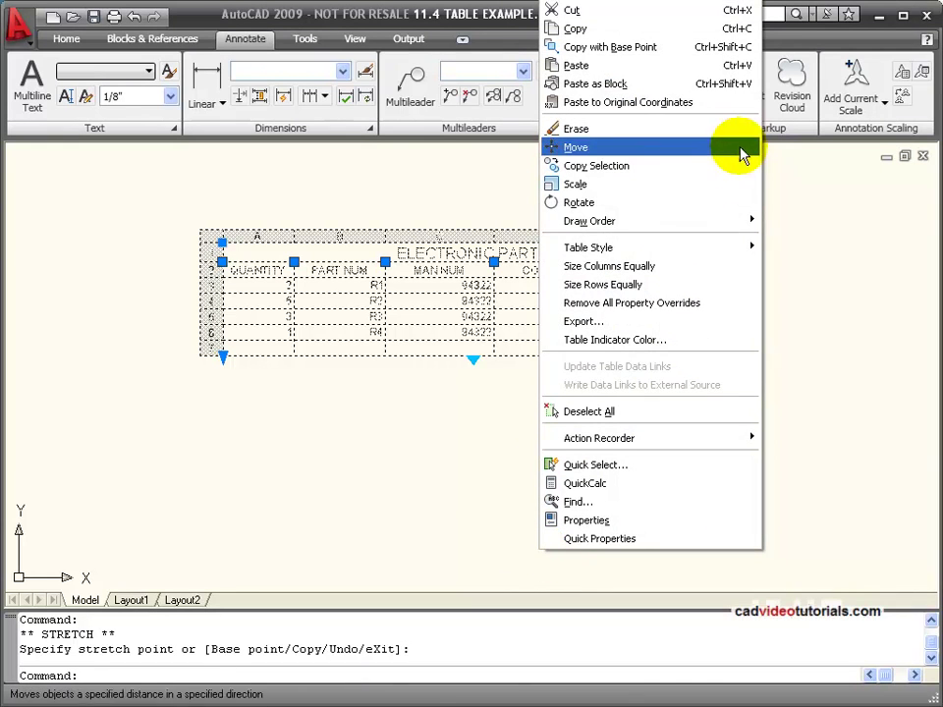
mouse_move(752, 248)
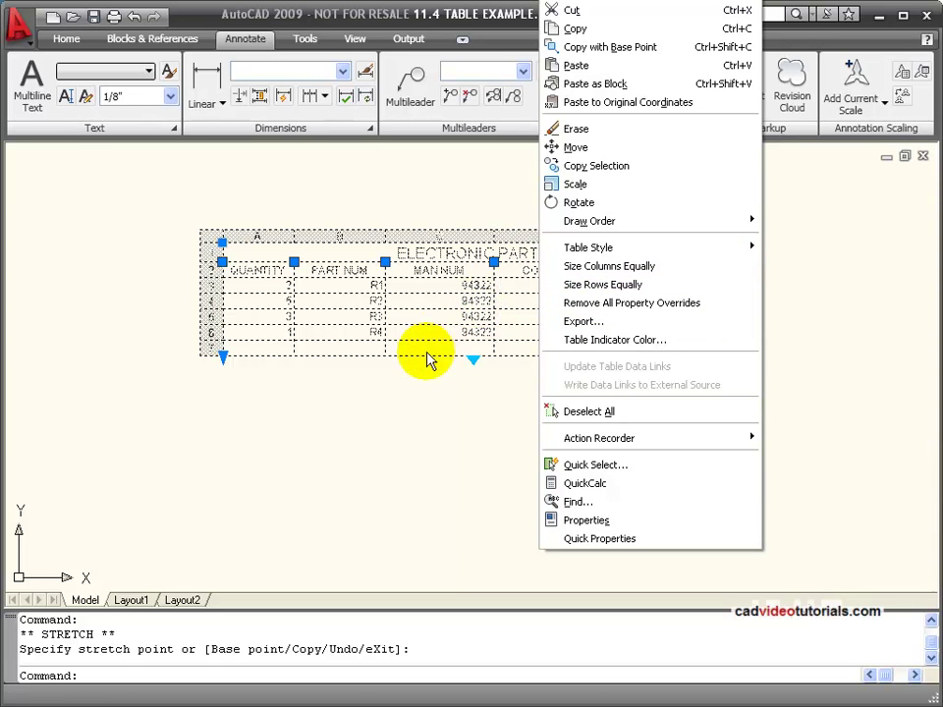
left_click(399, 393)
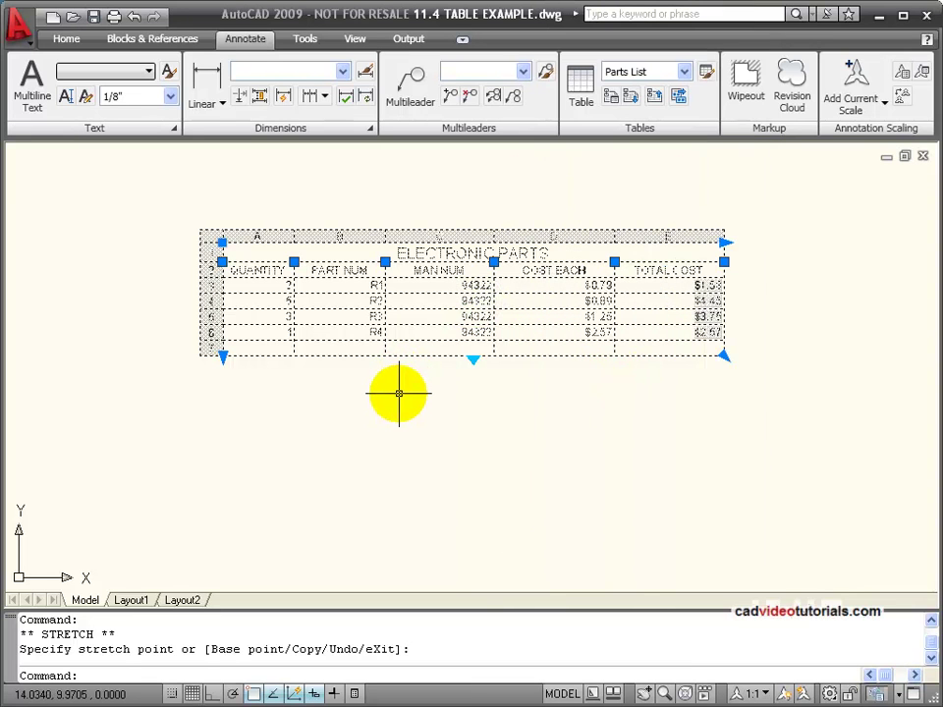
key("Escape")
key("Escape")
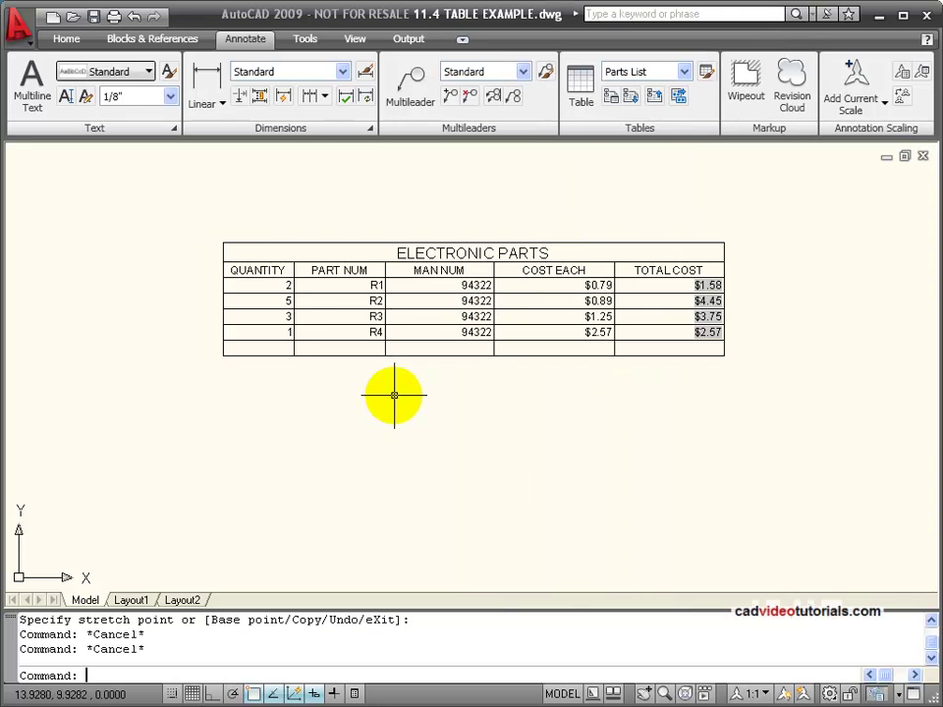
Step: Select header row 2 and set its cell text alignment to Top Right
left_click(237, 268)
left_click(210, 272)
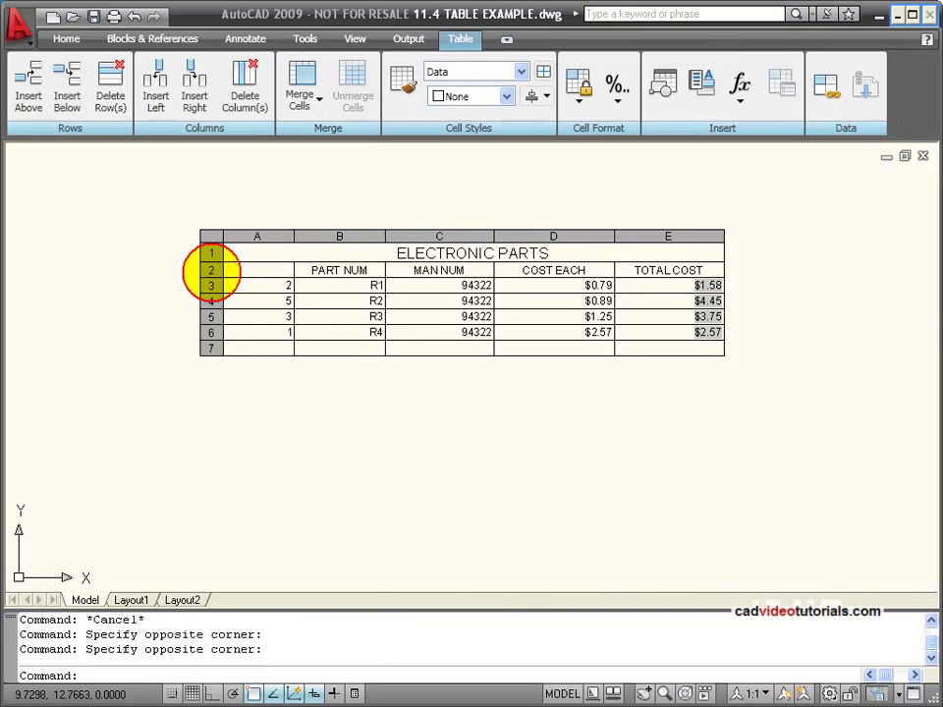
double_click(210, 265)
left_click(210, 269)
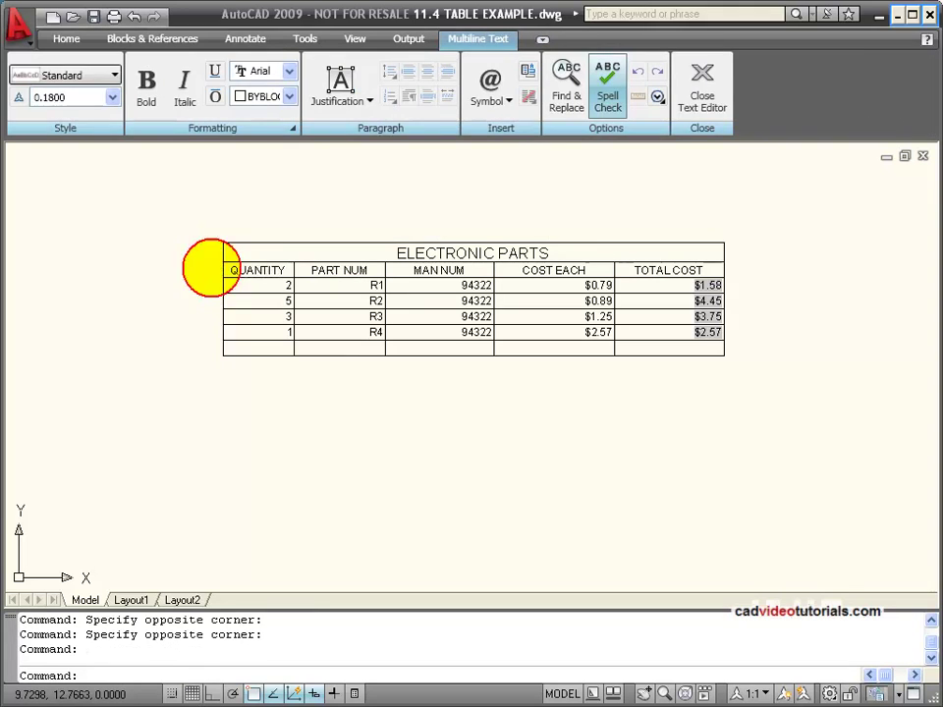
left_click(223, 264)
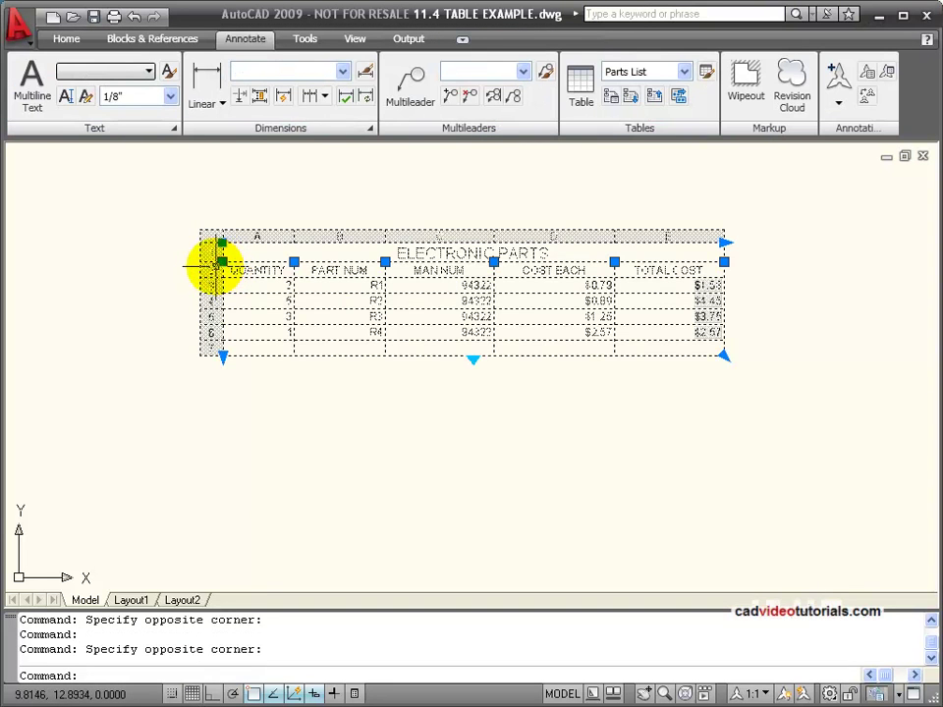
left_click(212, 269)
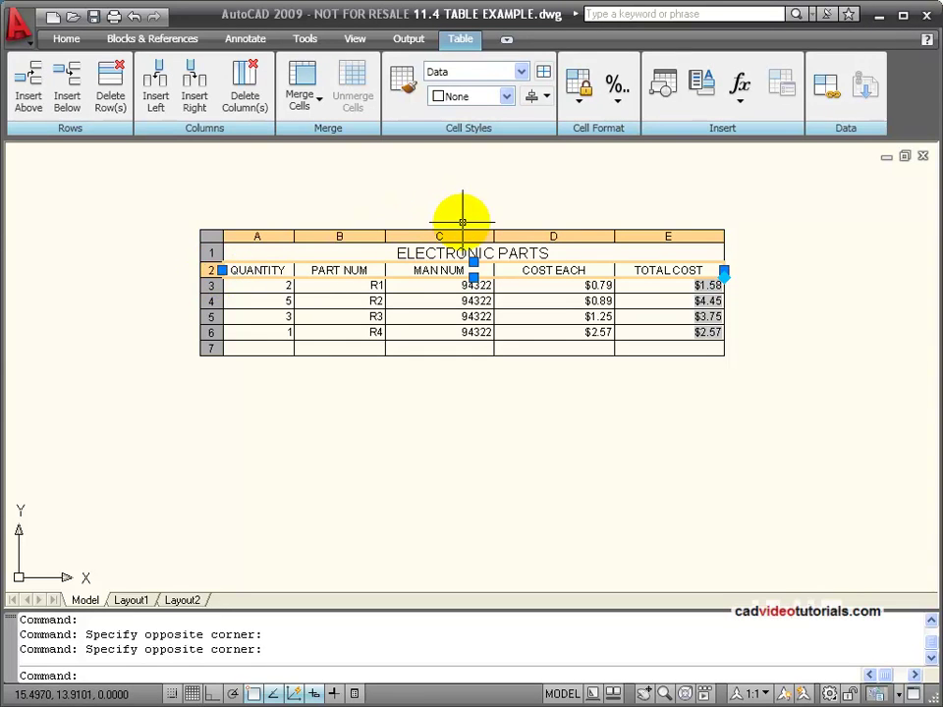
left_click(547, 98)
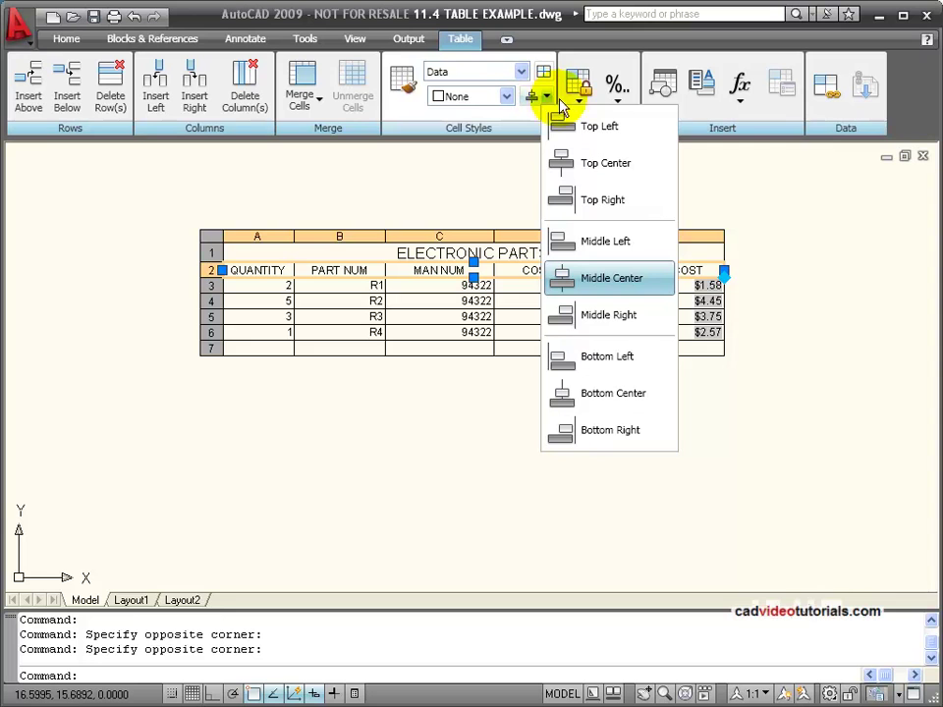
left_click(604, 201)
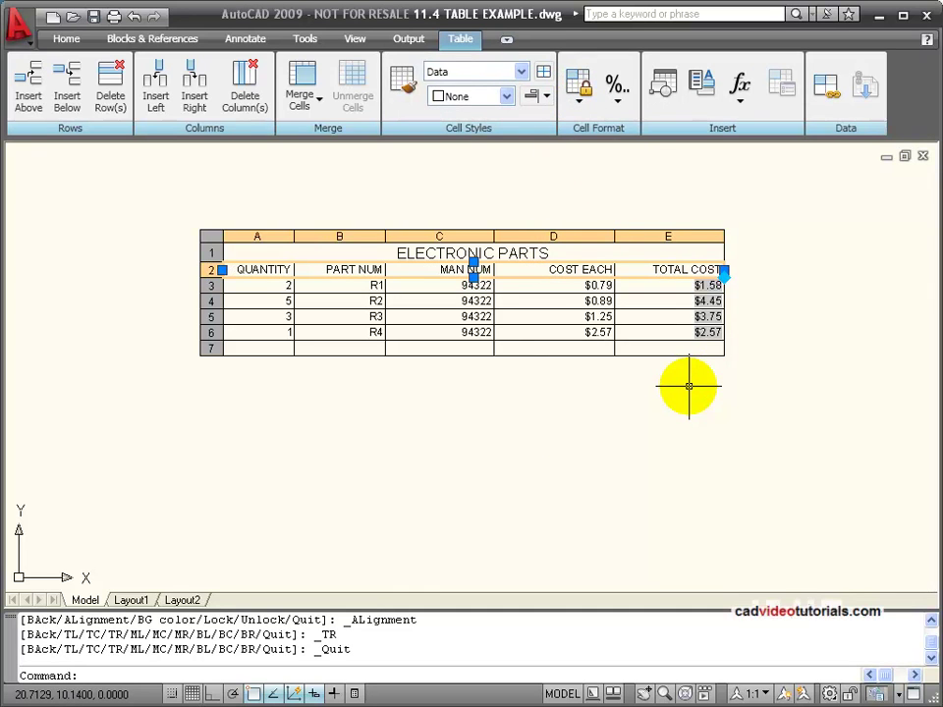
key("Escape")
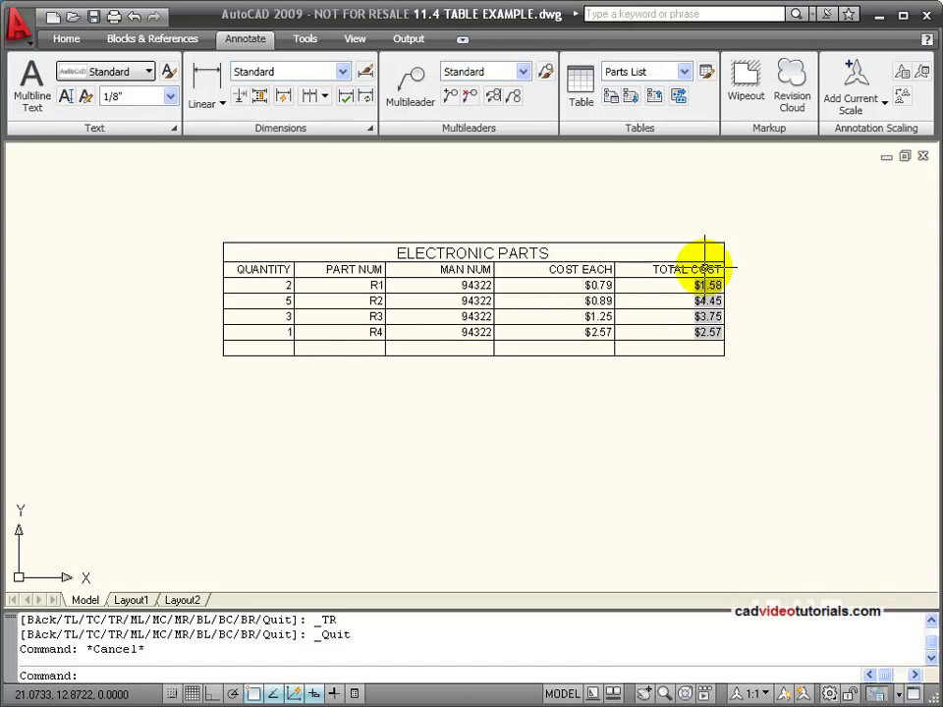
Step: Modify the Parts List table style to use the ELECTRONIC PARTS table as its starting table
left_click(705, 73)
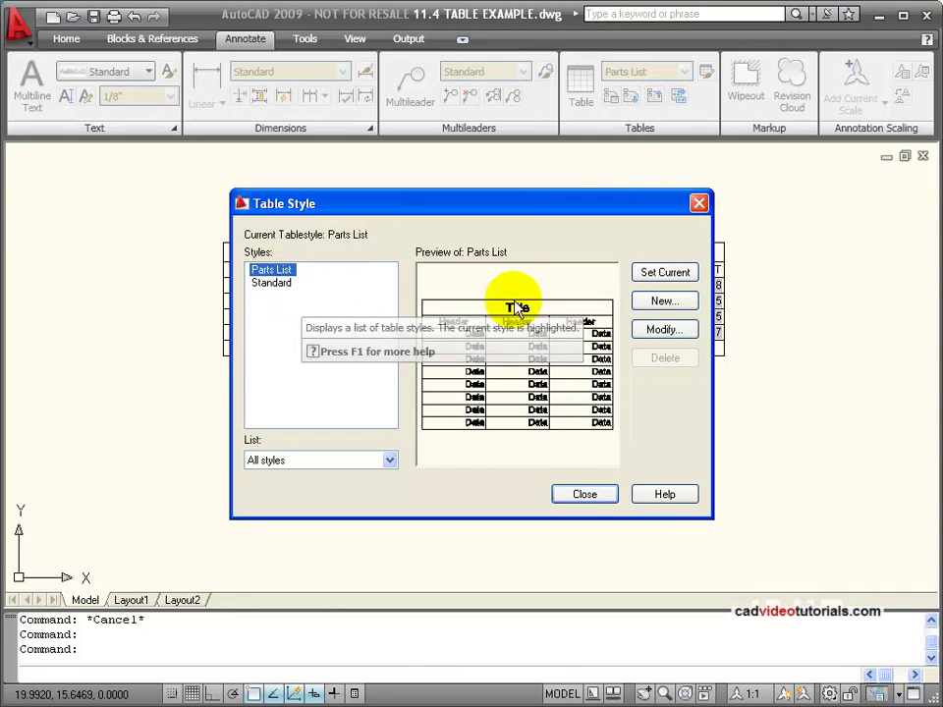
left_click(678, 330)
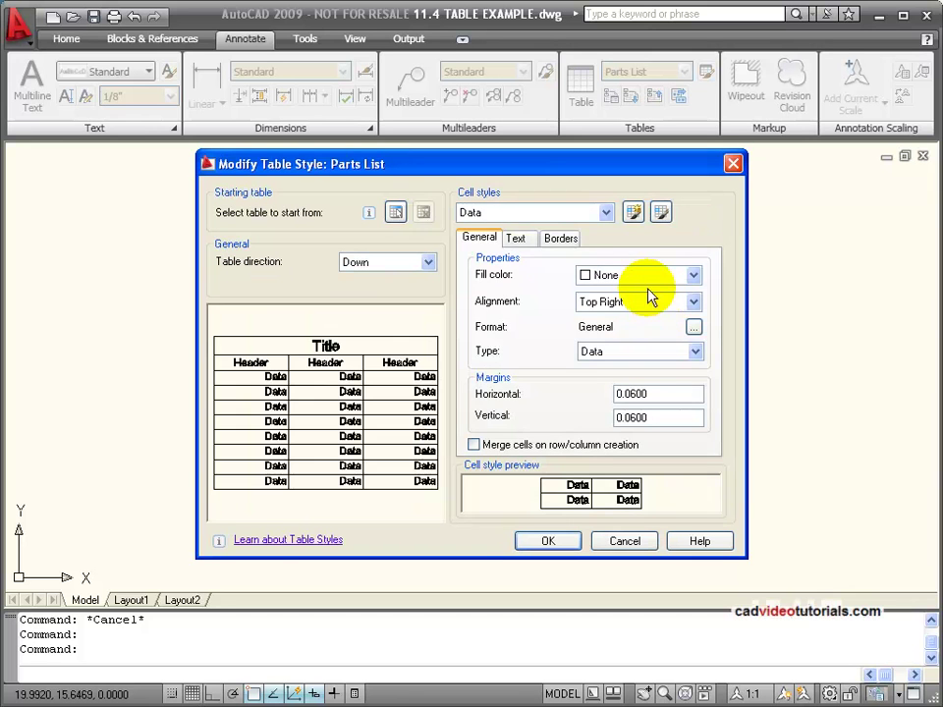
left_click(396, 212)
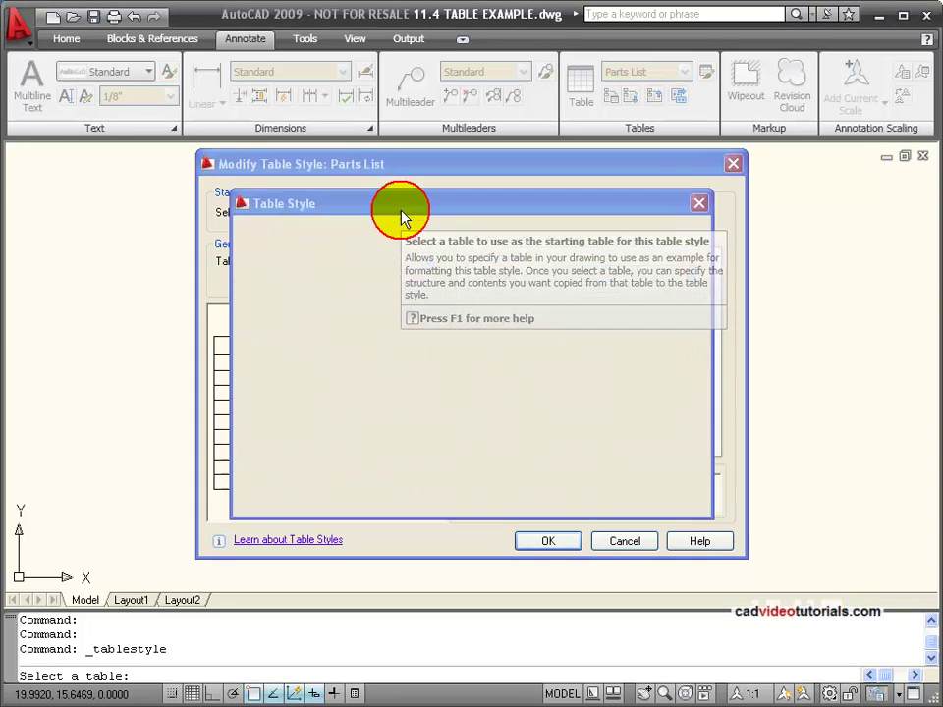
left_click(401, 247)
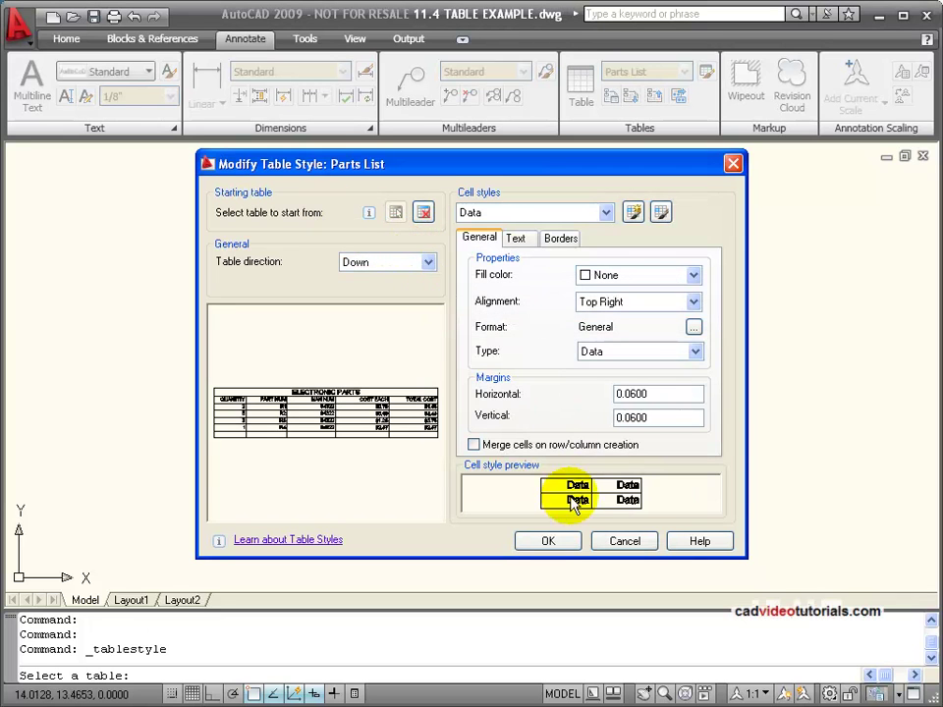
left_click(553, 541)
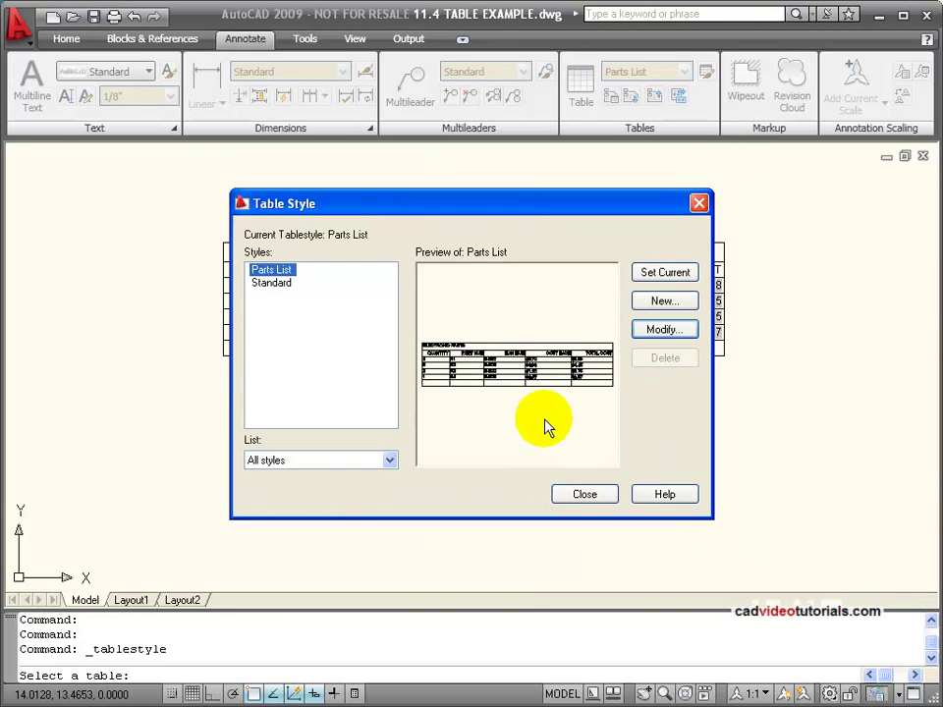
left_click(585, 497)
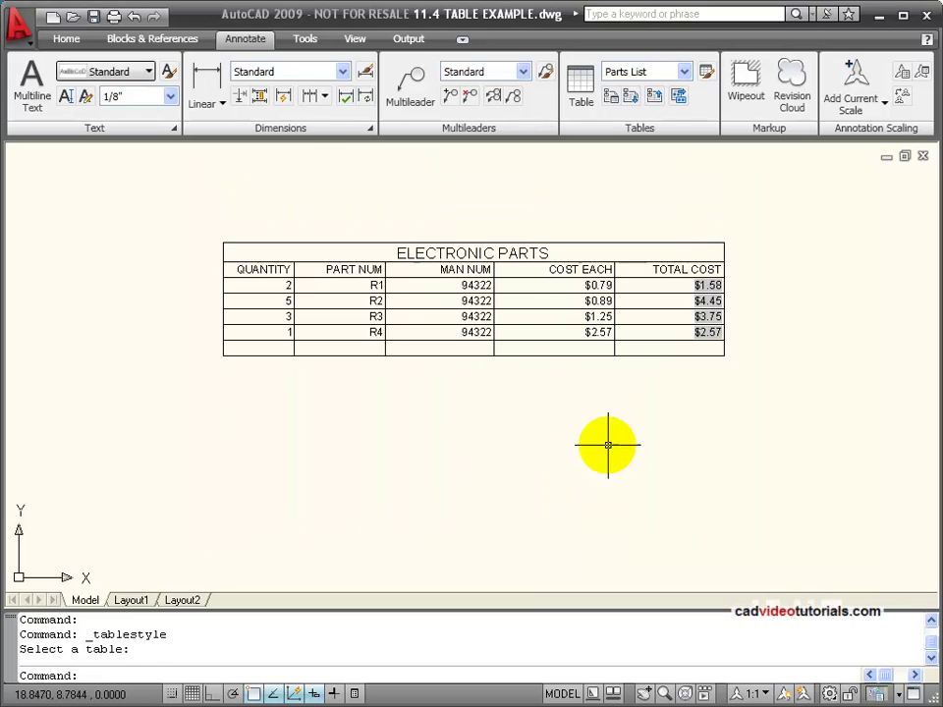